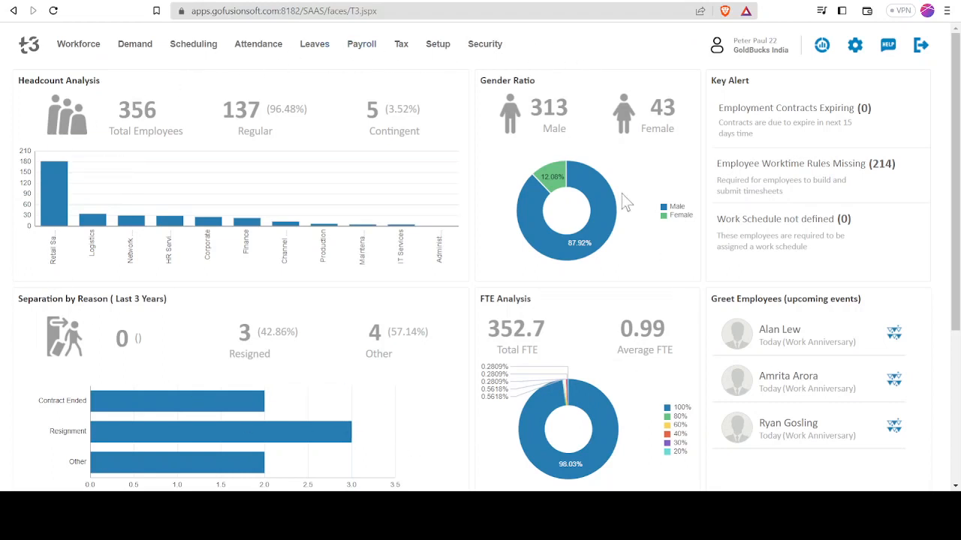
Open the workforce staff information and start adding a new employee record
mouse_move(81, 50)
mouse_move(276, 49)
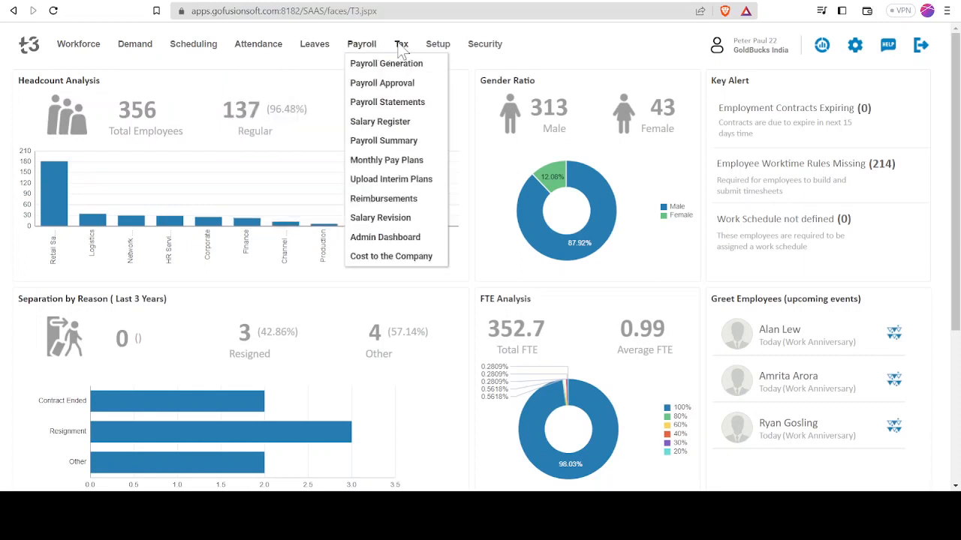
mouse_move(484, 43)
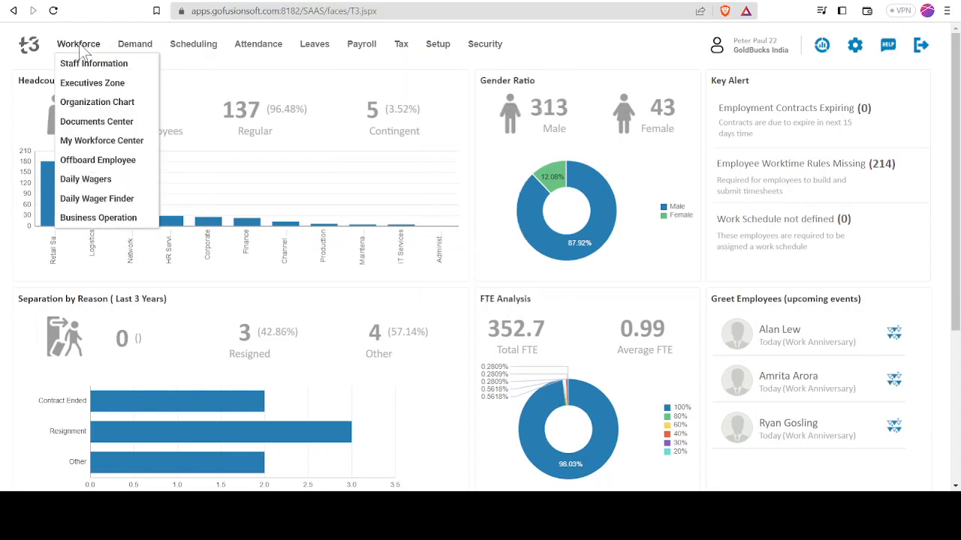
click(87, 63)
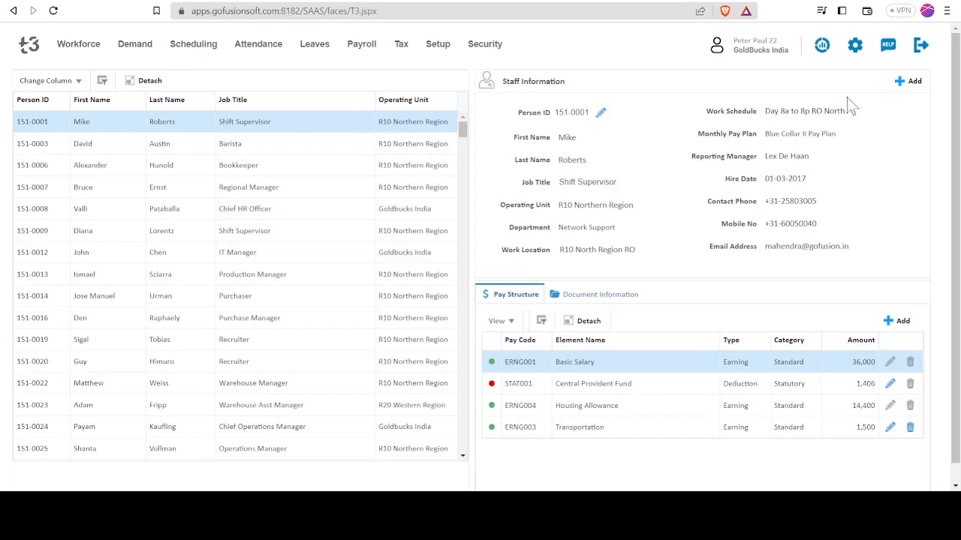
click(907, 85)
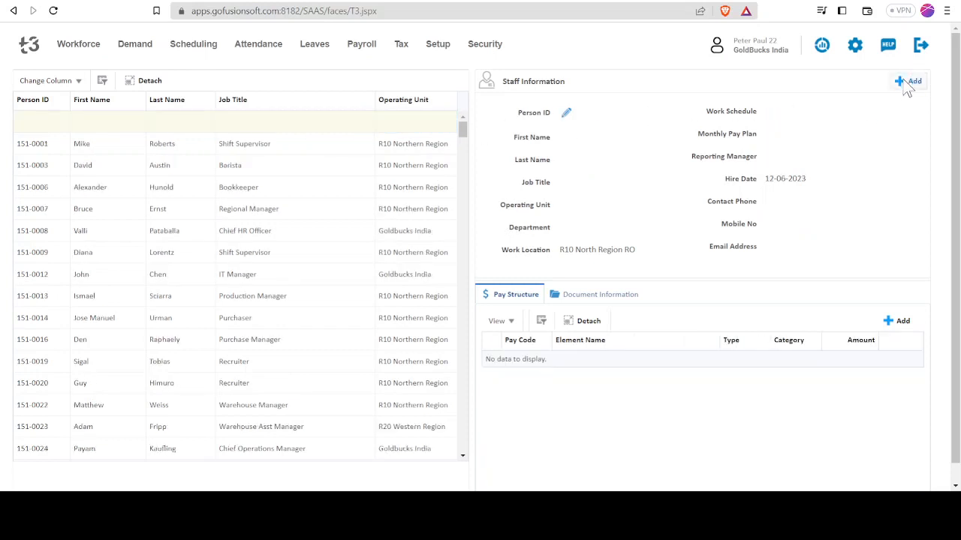
click(902, 78)
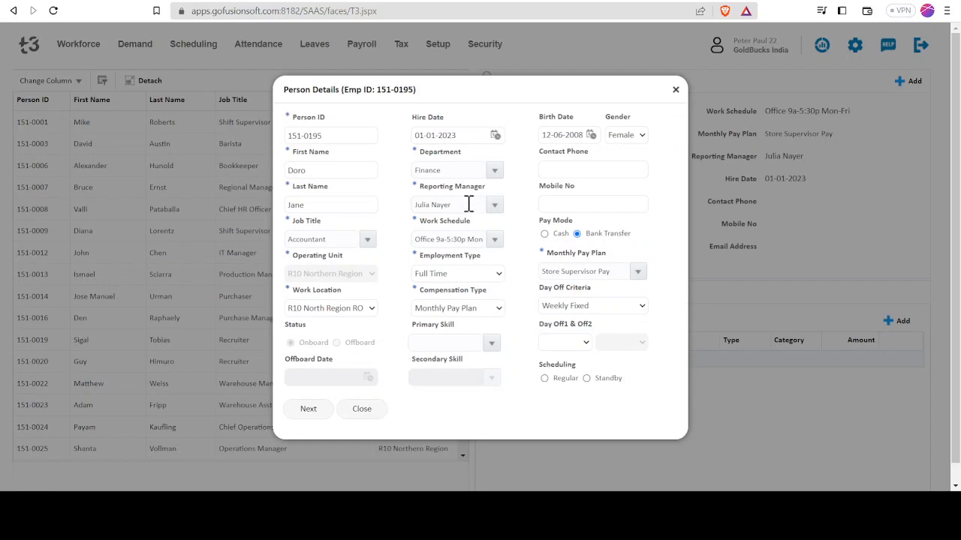
Set the new employee's work schedule to Office 9a-5:30p Mon-Fri and the first day off to Sunday
click(492, 240)
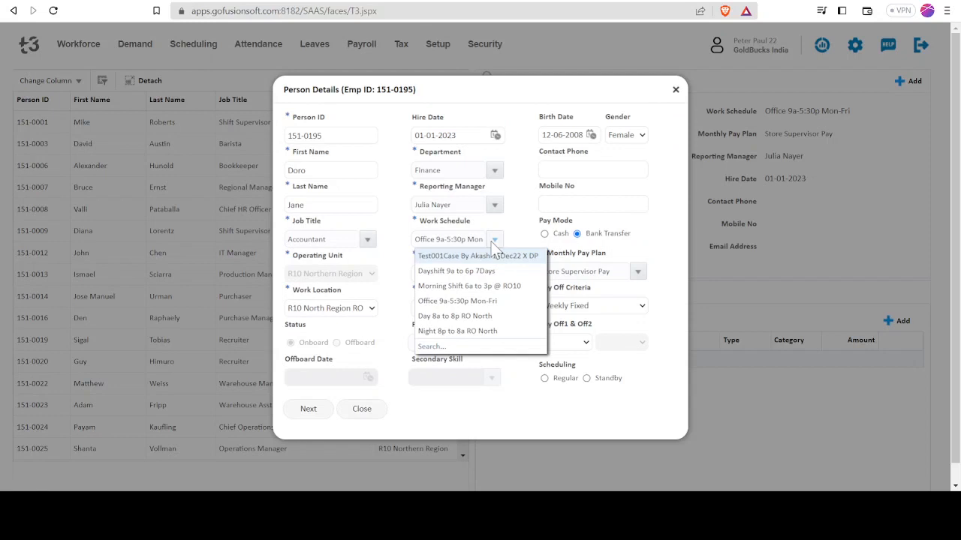
click(473, 301)
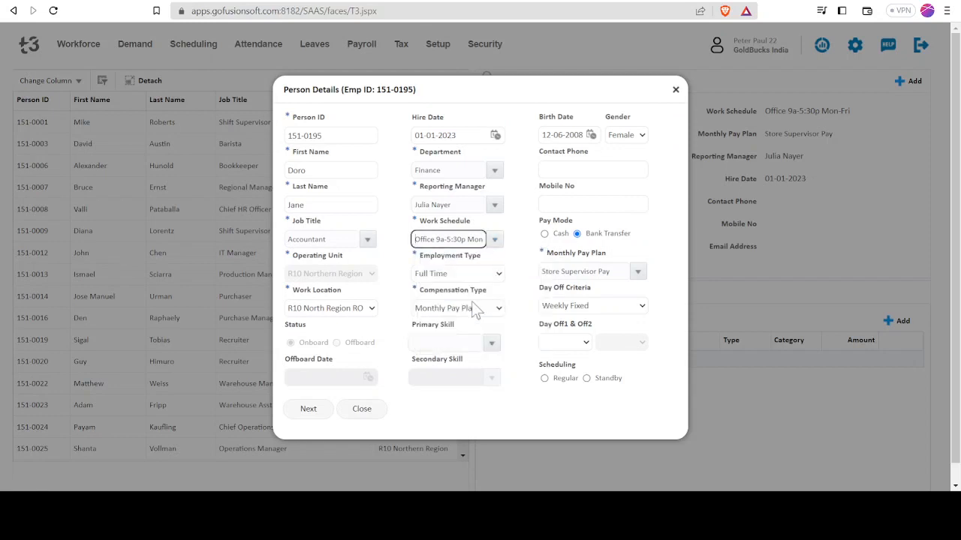
click(487, 276)
click(567, 414)
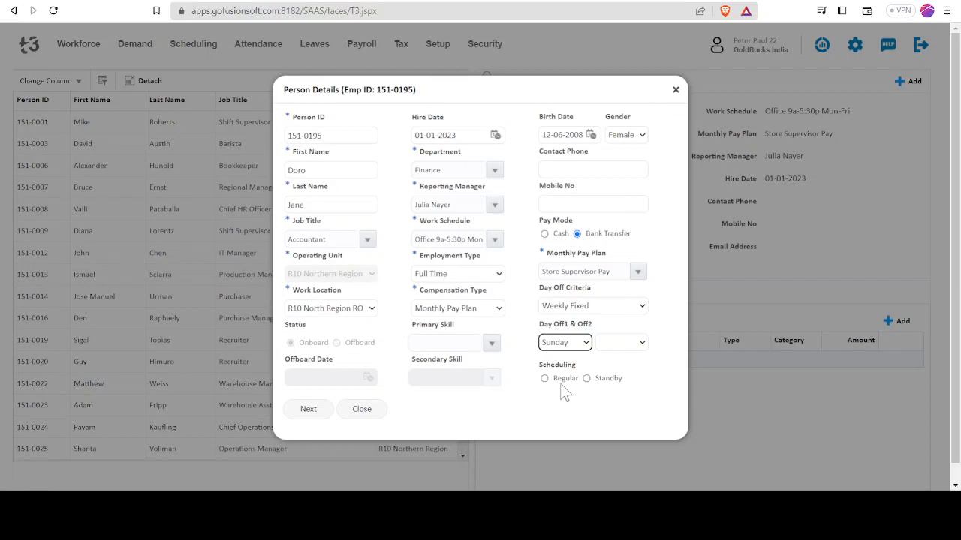
Try the Blue Collar II Pay Plan and the Executive Pay Plan as the new employee's monthly pay plan
click(635, 269)
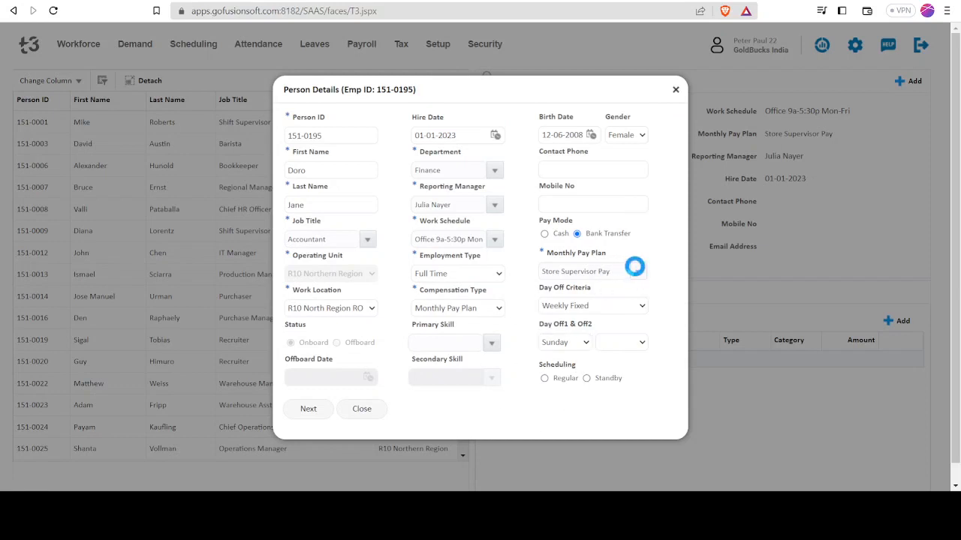
click(616, 283)
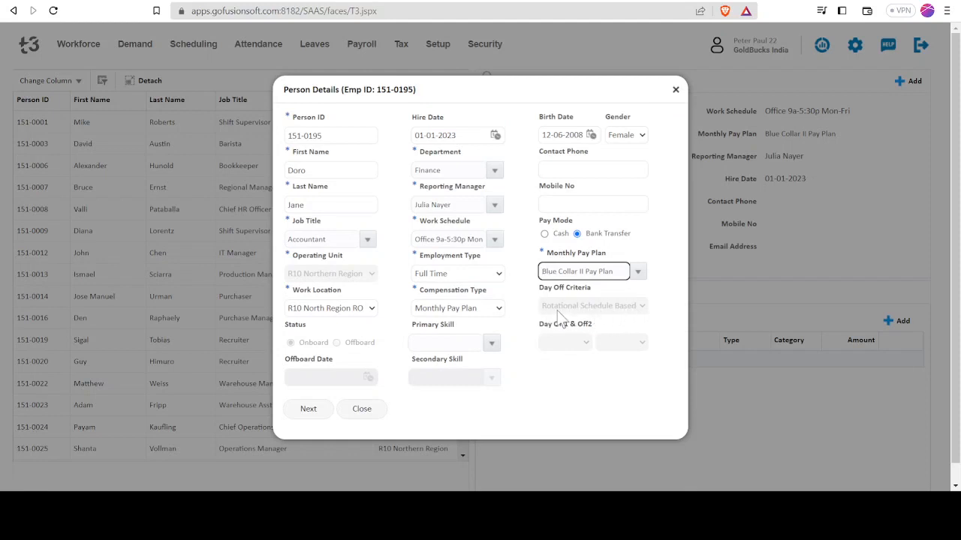
click(636, 270)
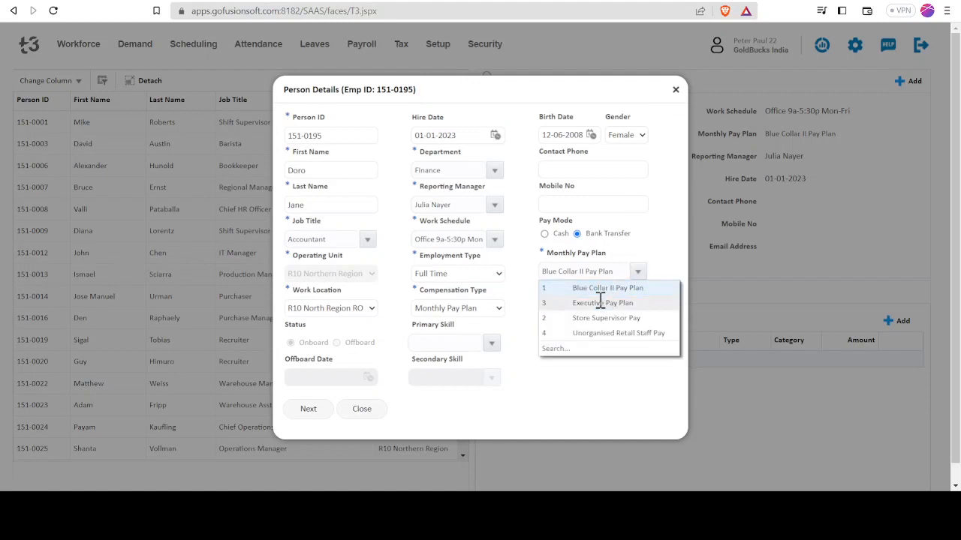
click(599, 302)
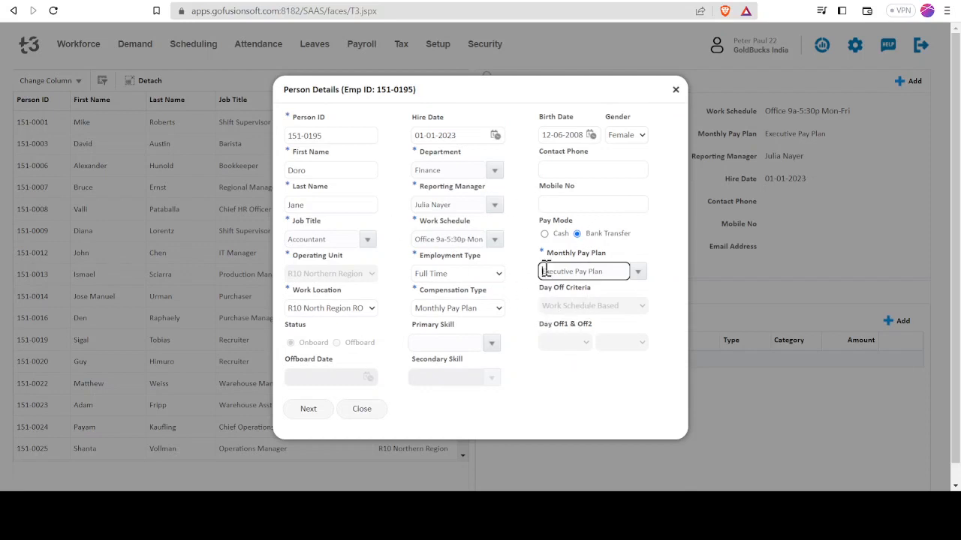
Set the monthly pay plan to Store Supervisor Pay with Sunday as the weekly fixed day off, and proceed to the pay details
click(633, 271)
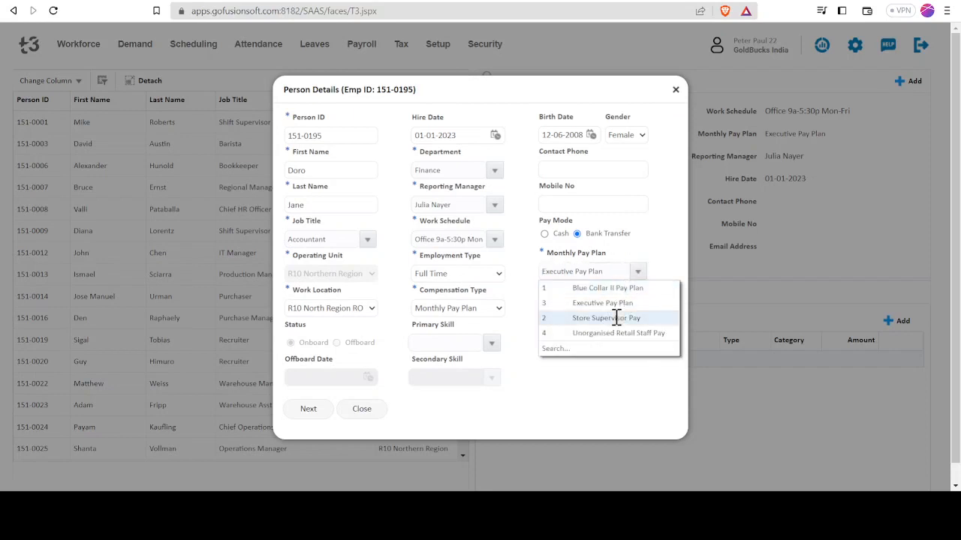
click(616, 318)
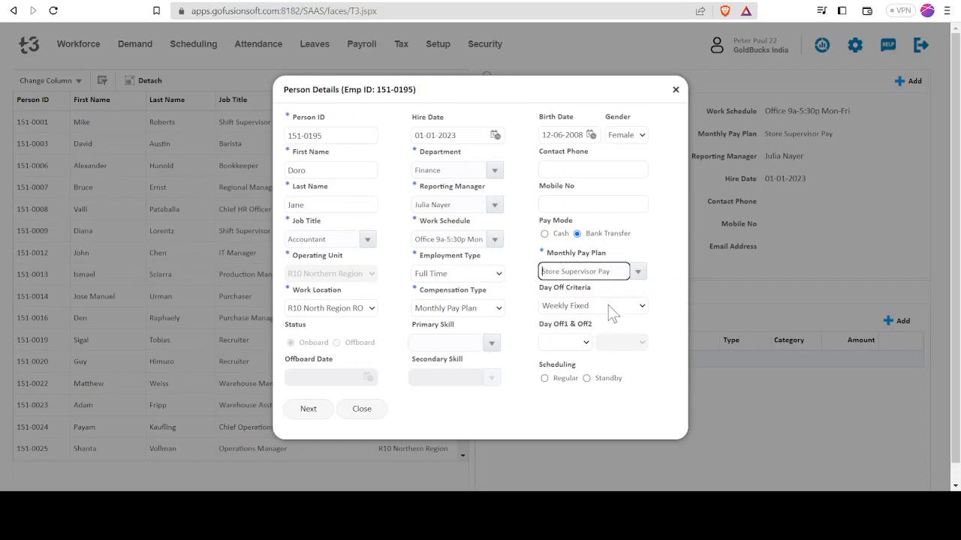
click(607, 304)
click(569, 436)
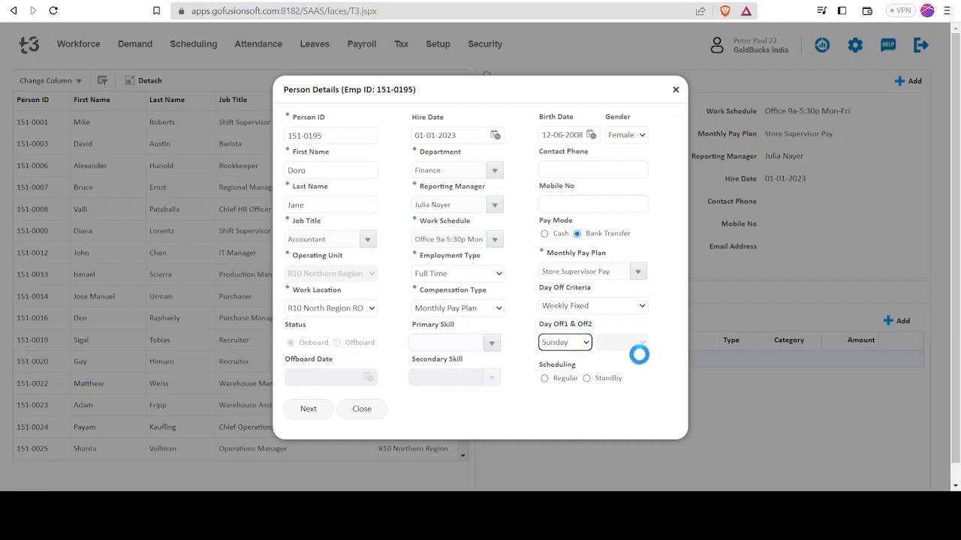
click(310, 408)
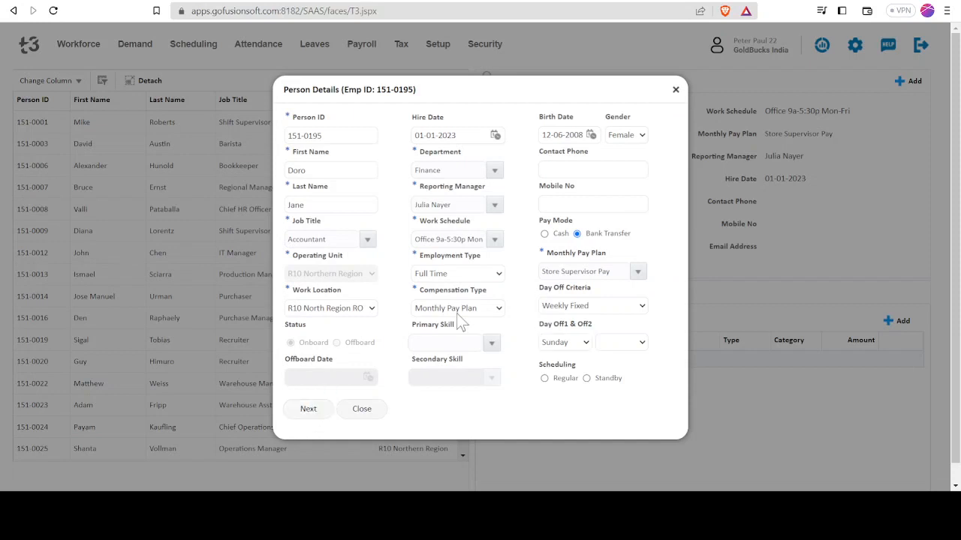
Set the new employee's base pay to 20,000 and the pay process plan to Store Staff Pay Process
click(326, 141)
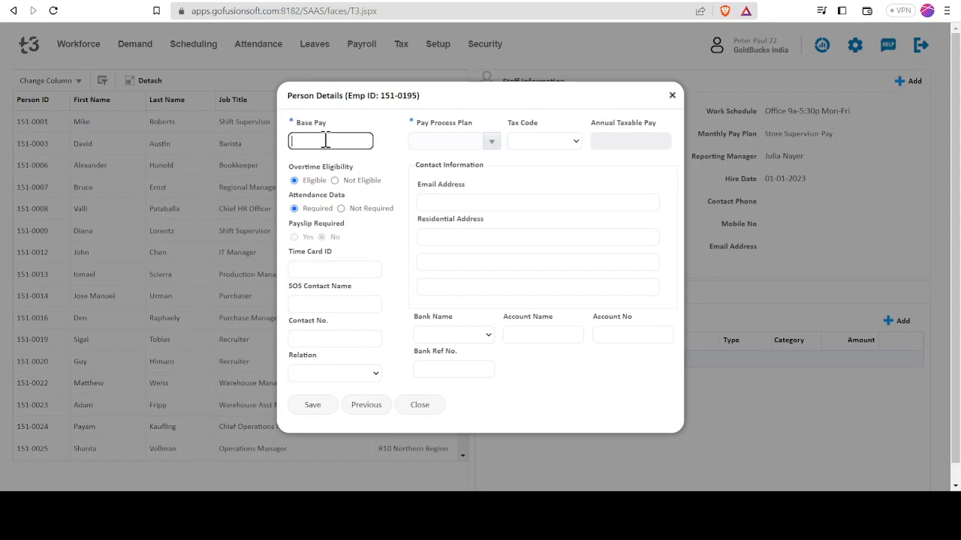
text(20000)
click(491, 141)
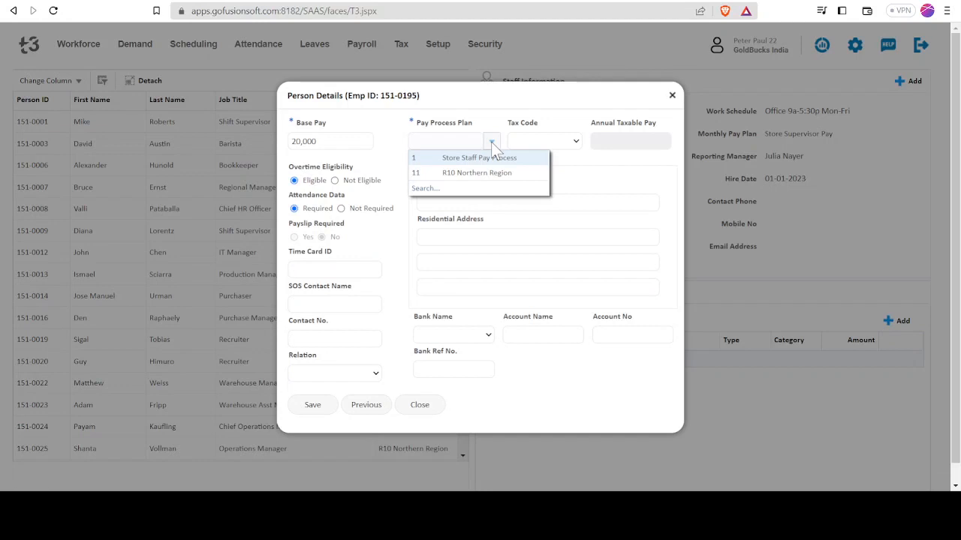
click(453, 157)
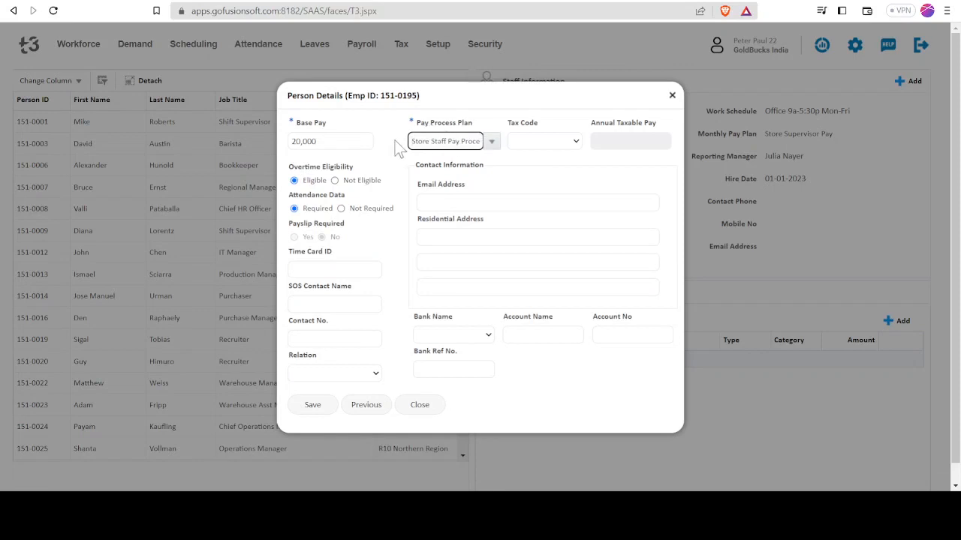
Mark the new employee as Not Eligible for overtime and save the record
click(562, 139)
click(567, 146)
click(556, 141)
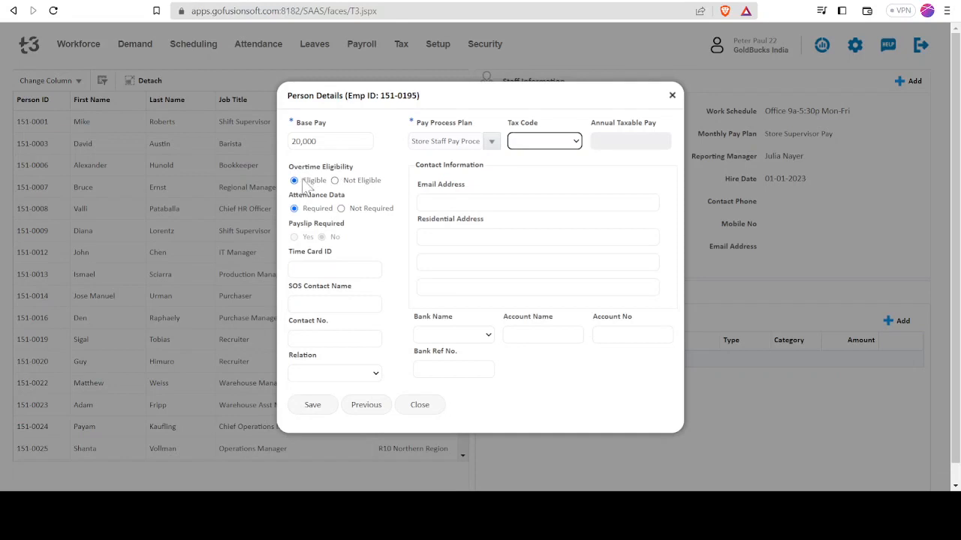
click(335, 177)
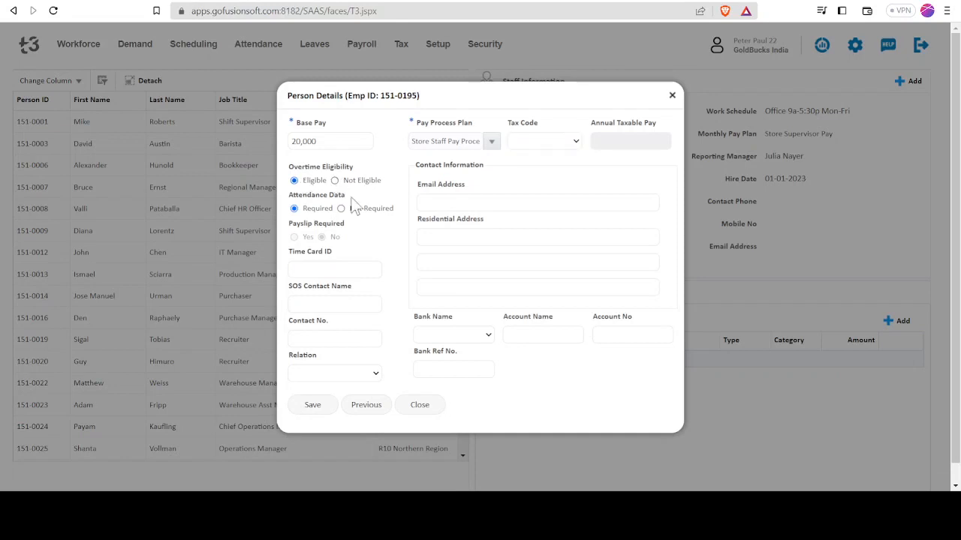
click(335, 180)
click(349, 267)
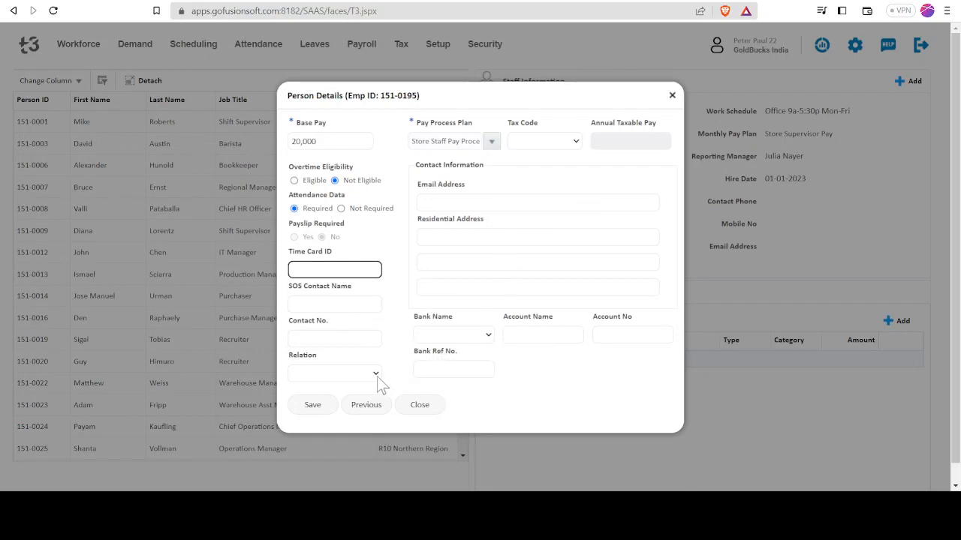
click(310, 409)
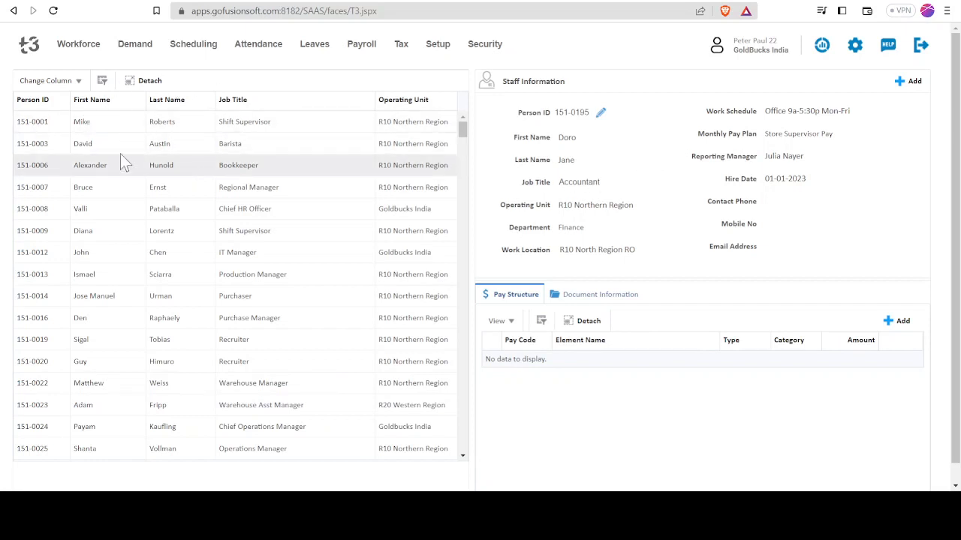
Examine the pay structure and the document information of the first employee in the staff list
click(88, 122)
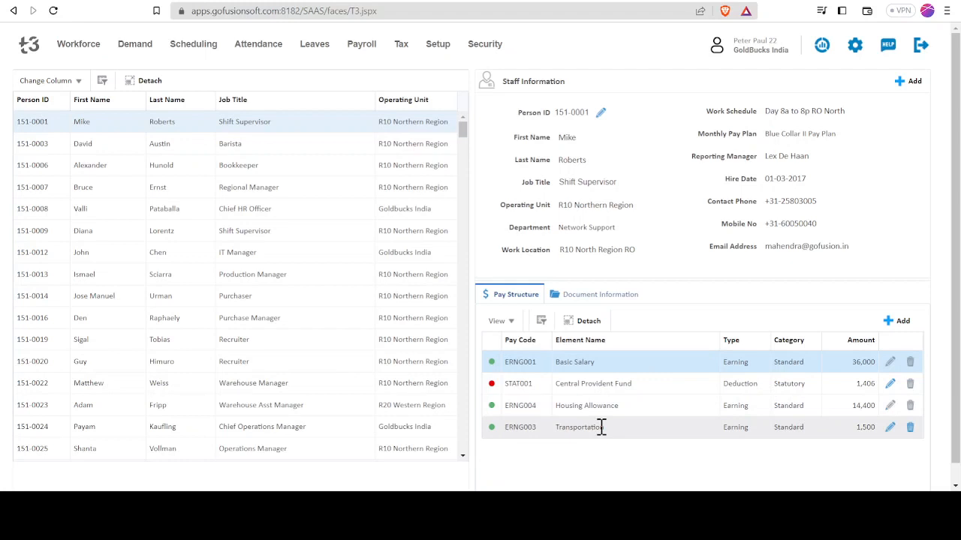
click(604, 299)
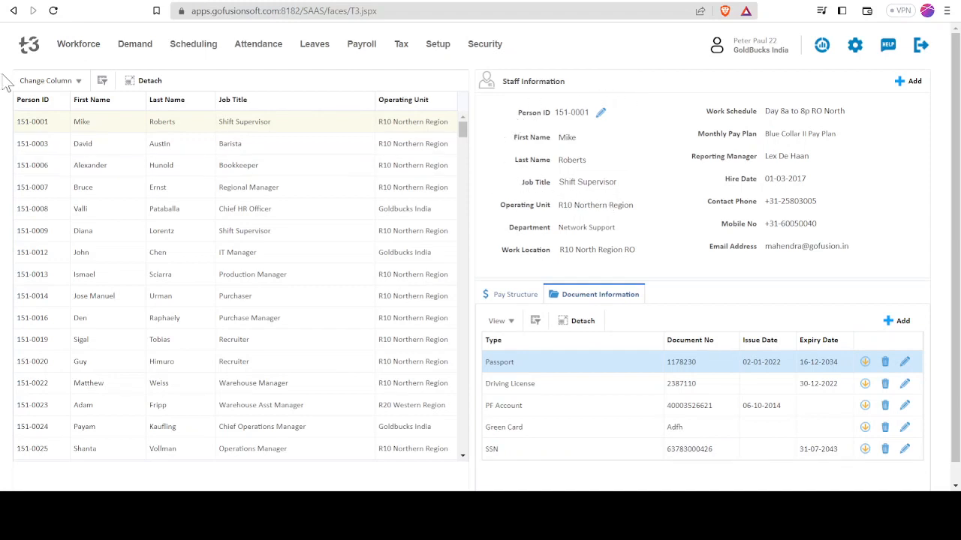
Open the workforce organization chart and expand the direct reports of the first vice president under the president
click(79, 45)
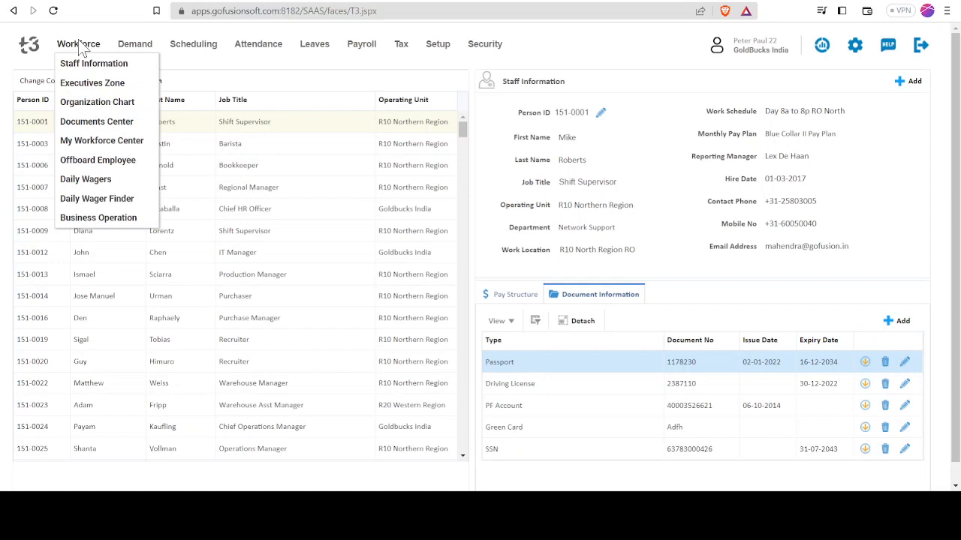
click(77, 100)
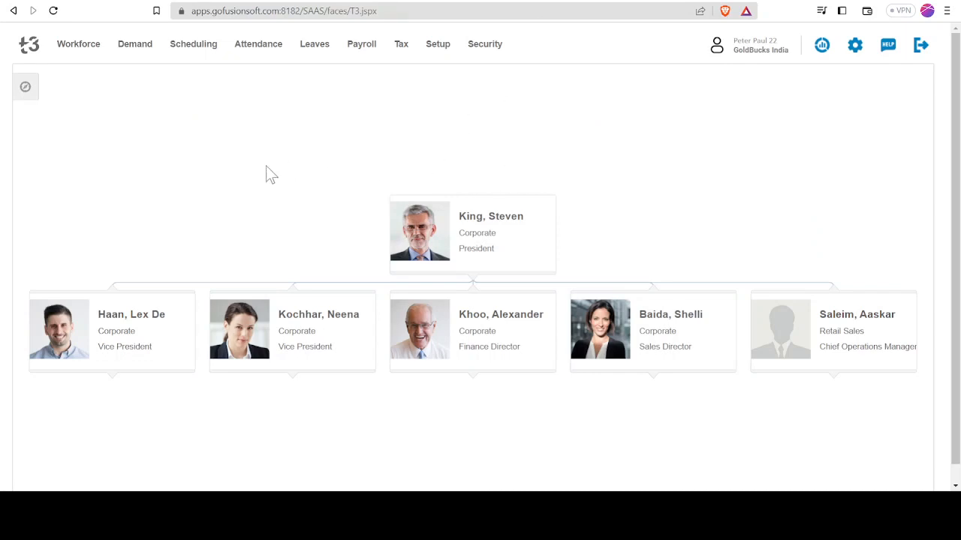
mouse_move(130, 343)
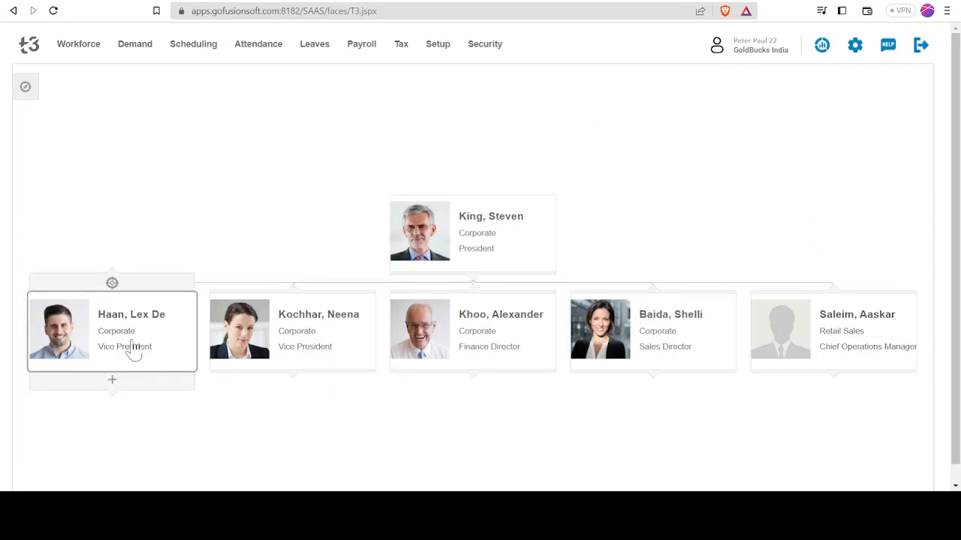
click(113, 379)
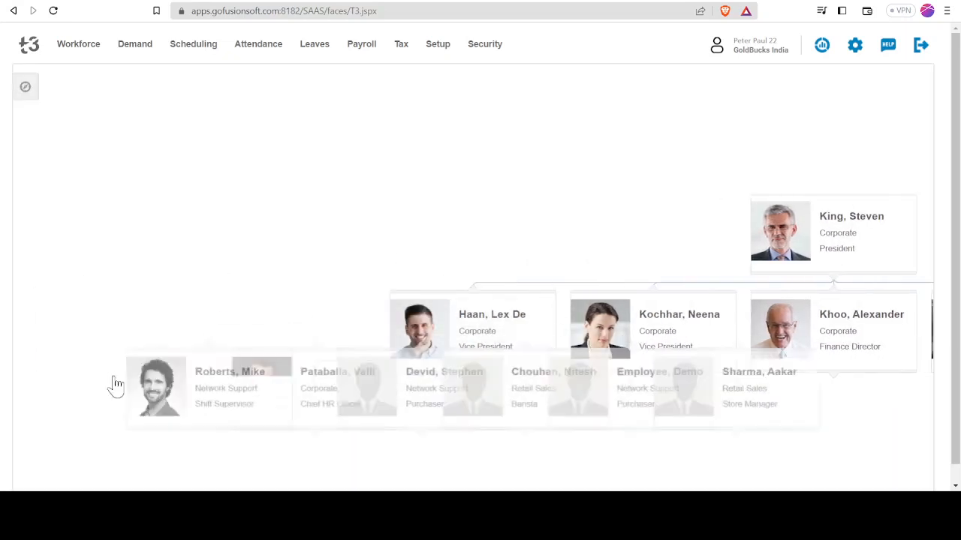
Focus the organization chart on the first vice president and expand the reports of the Retail Sales barista
mouse_move(538, 436)
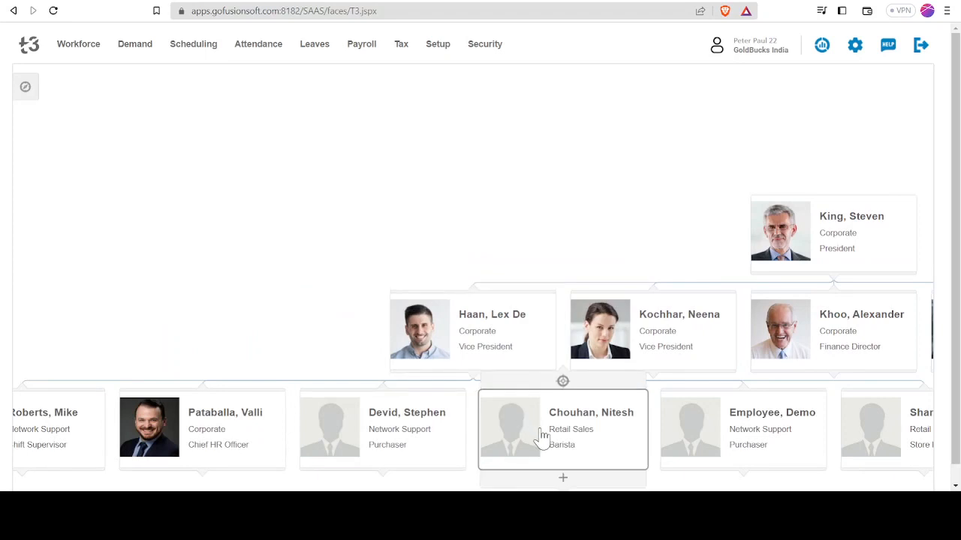
mouse_move(869, 256)
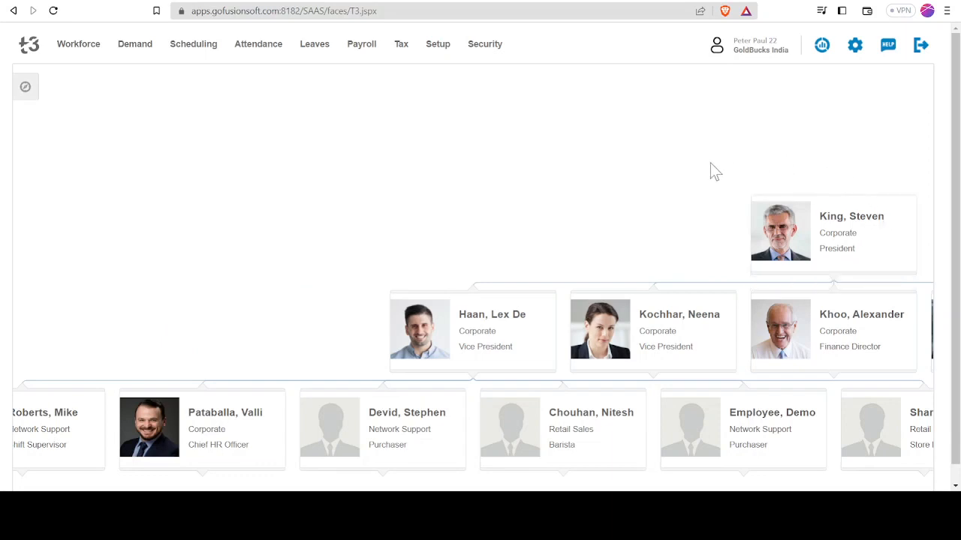
mouse_move(455, 359)
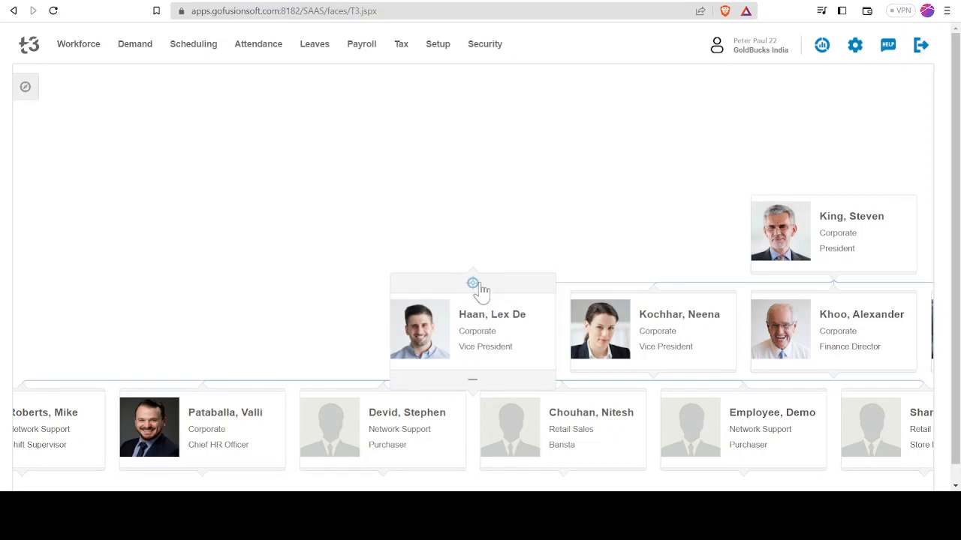
click(471, 285)
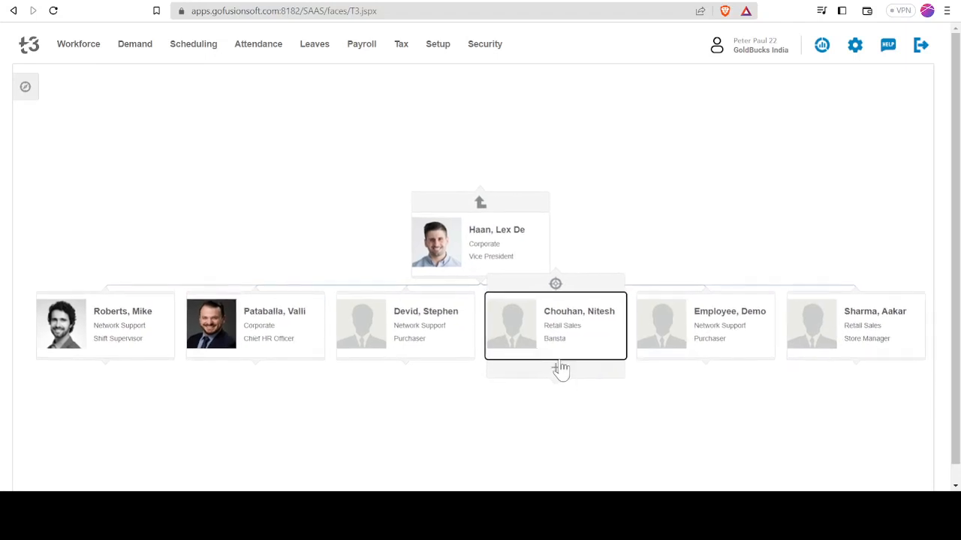
click(560, 371)
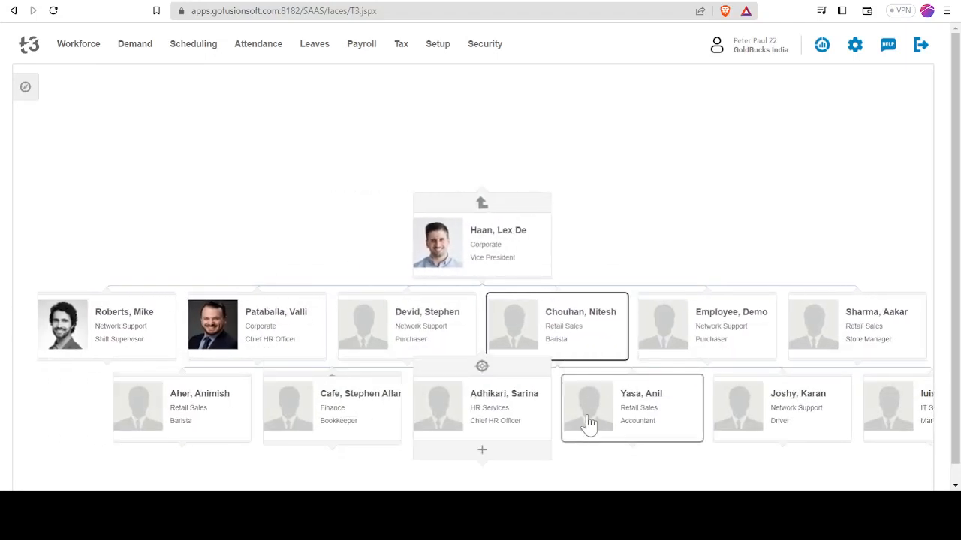
Switch the organization chart to the radial layout with reports spread around each manager, and fit it in view
click(30, 89)
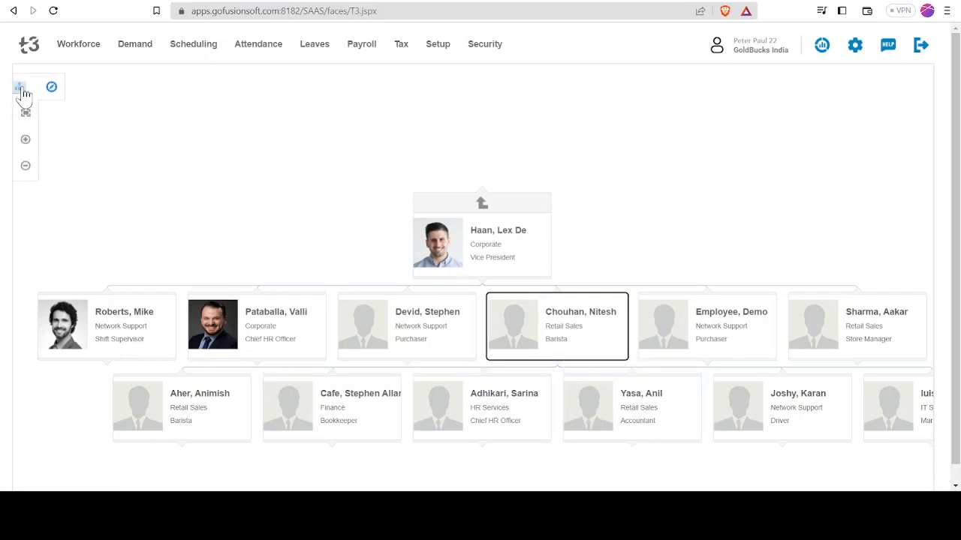
click(30, 117)
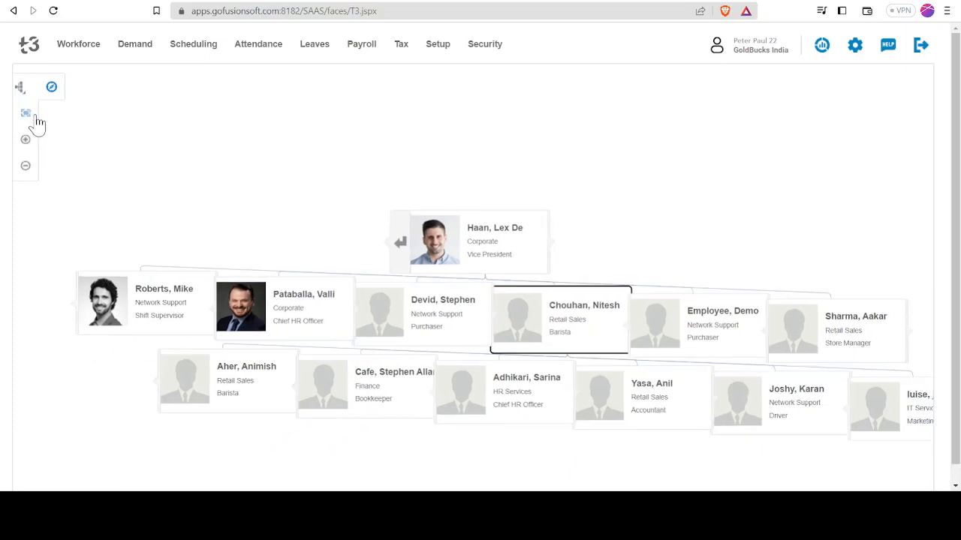
click(23, 91)
click(31, 148)
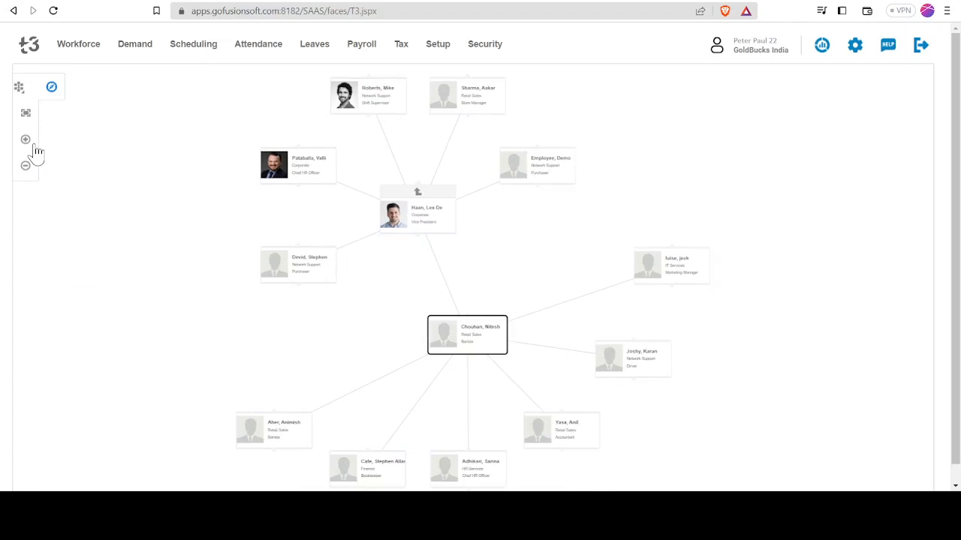
Open the Documents Center and list the documents of the first employee for all statuses
click(75, 46)
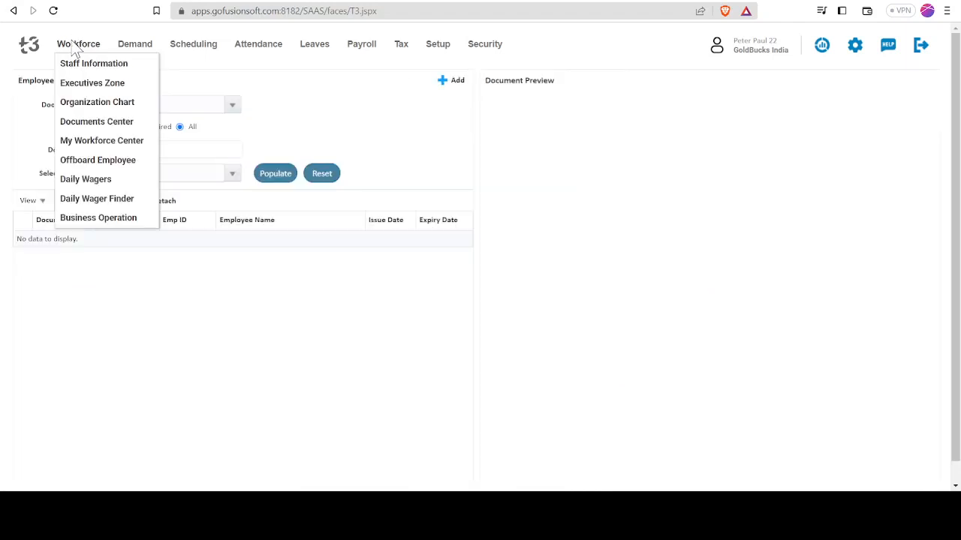
click(99, 123)
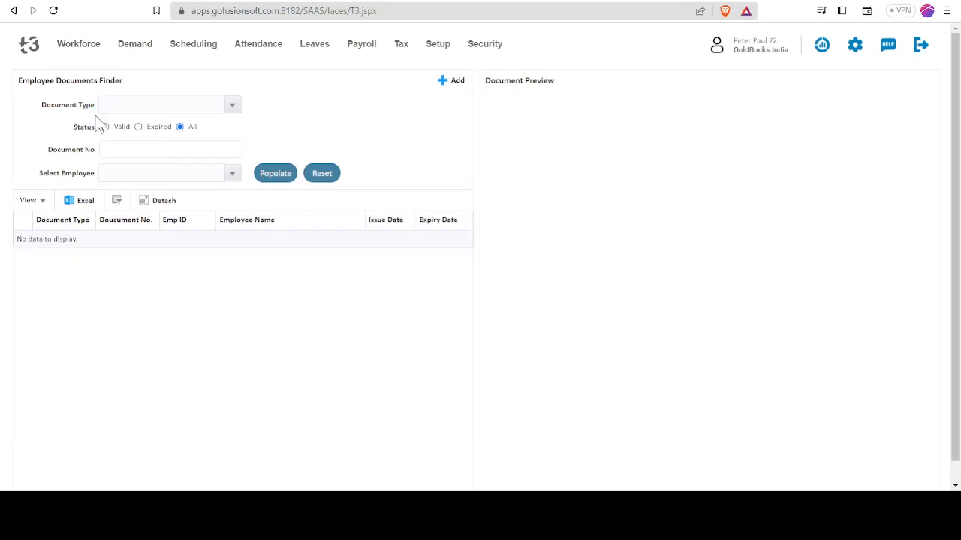
click(233, 174)
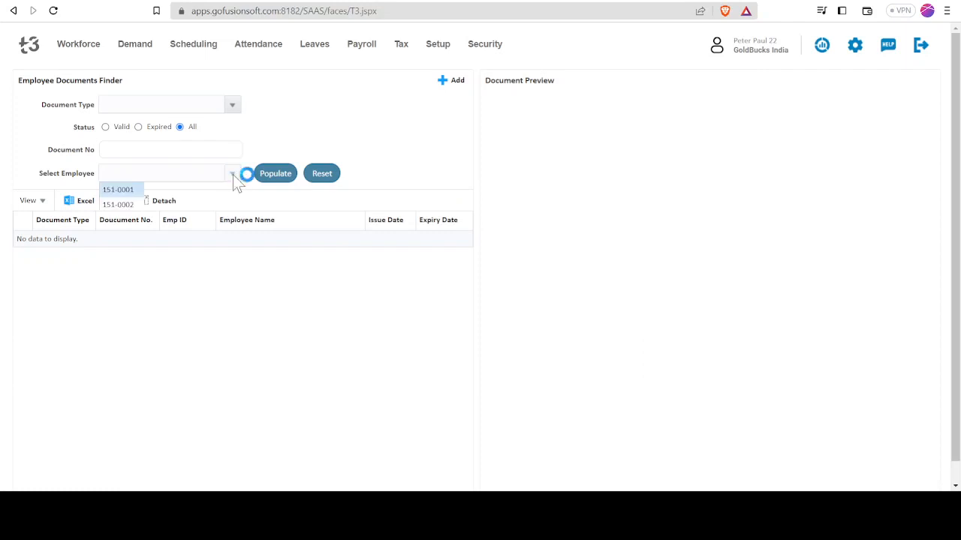
click(207, 189)
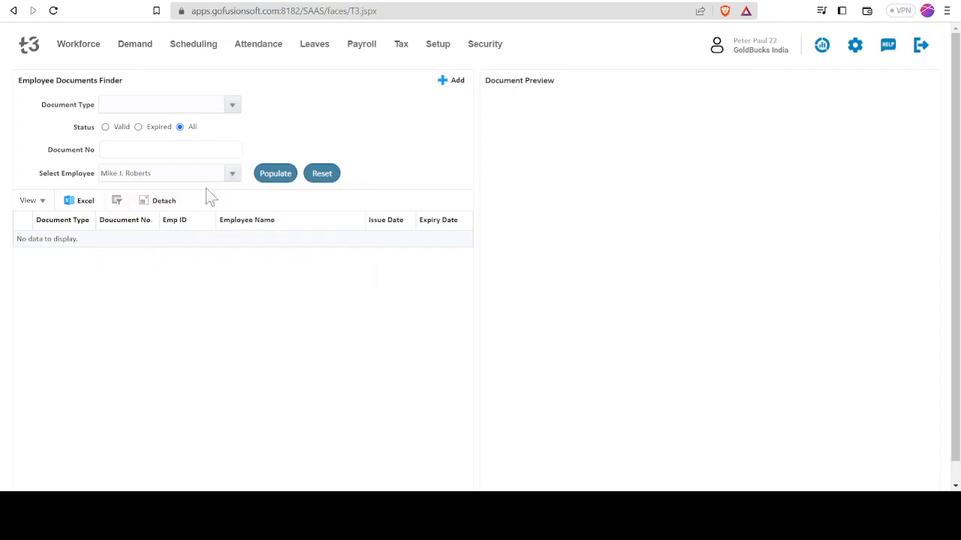
click(282, 181)
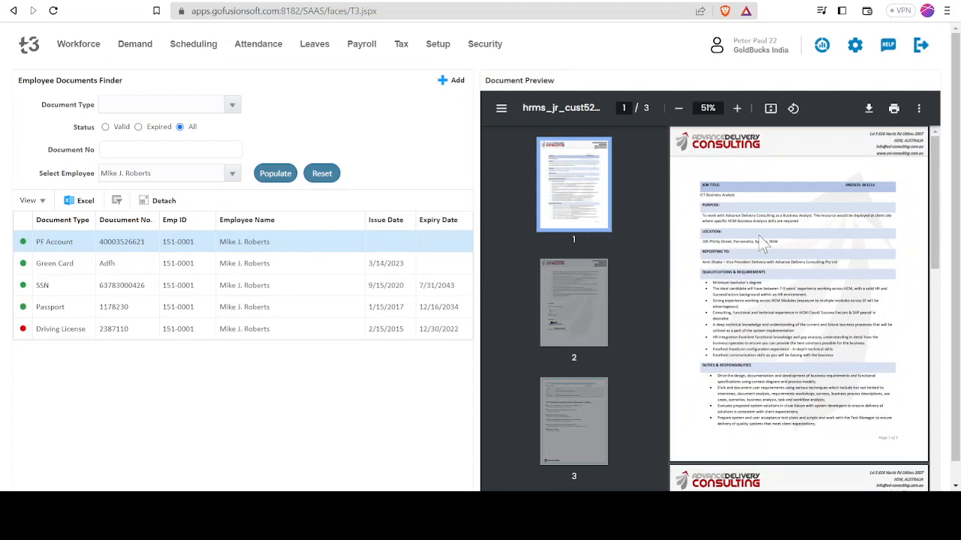
Review the headcount, department and location statistics in My Workforce Center, and open the Offboard Employee records
click(82, 44)
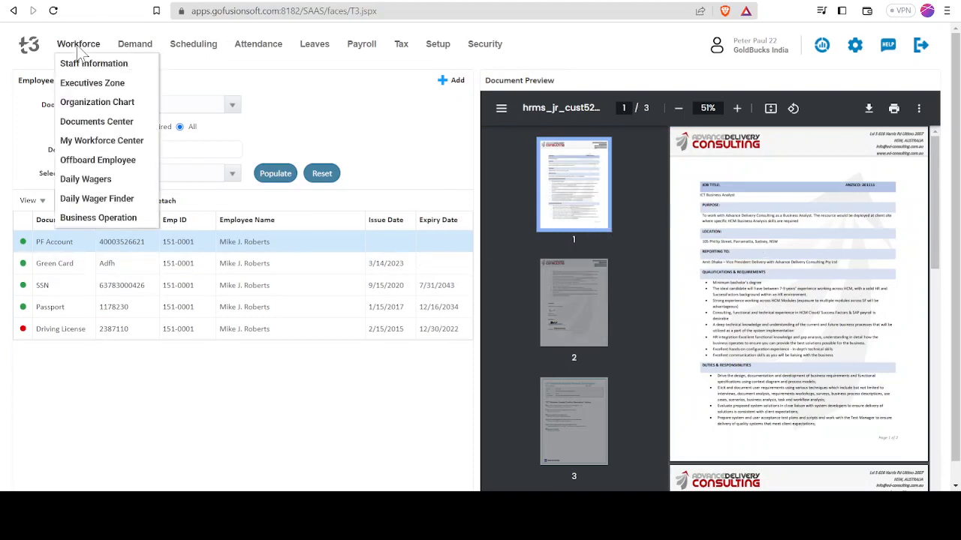
click(116, 142)
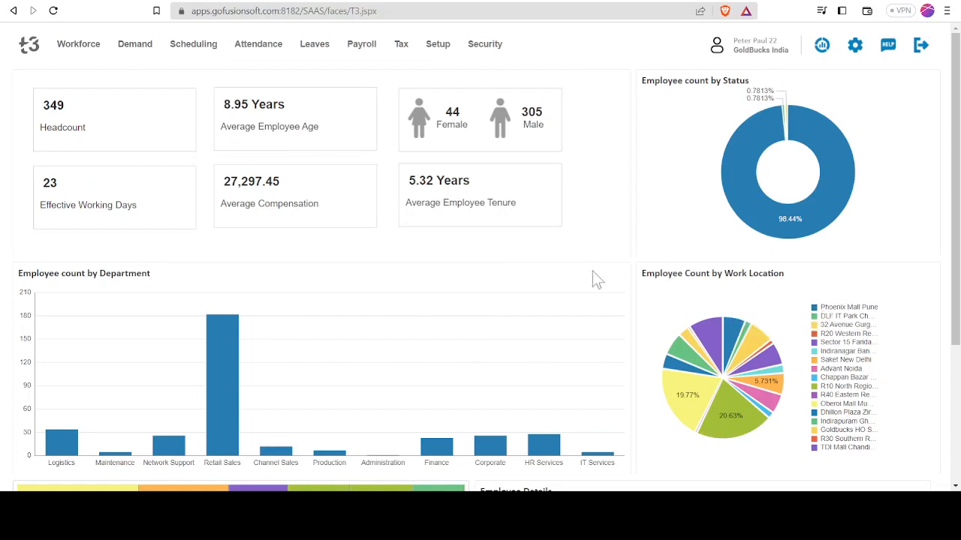
click(80, 46)
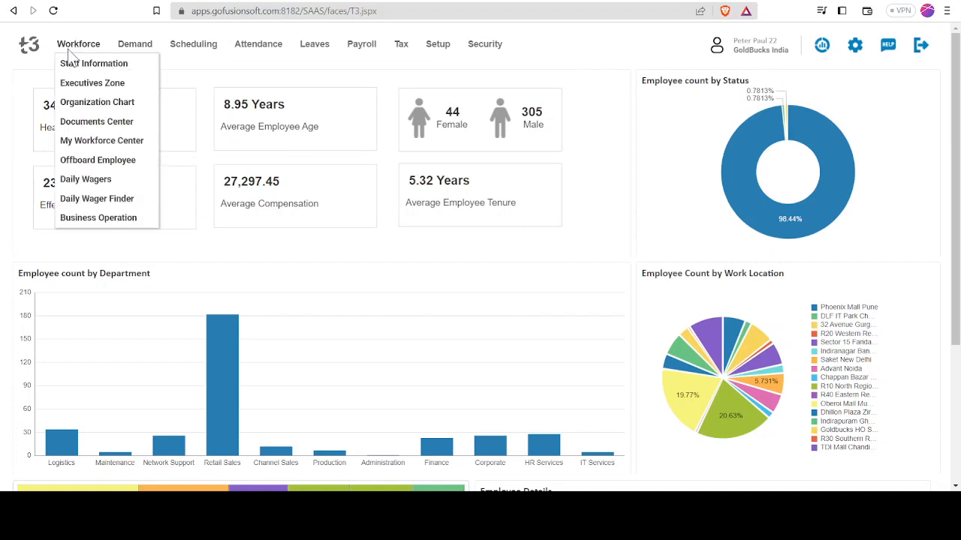
click(116, 162)
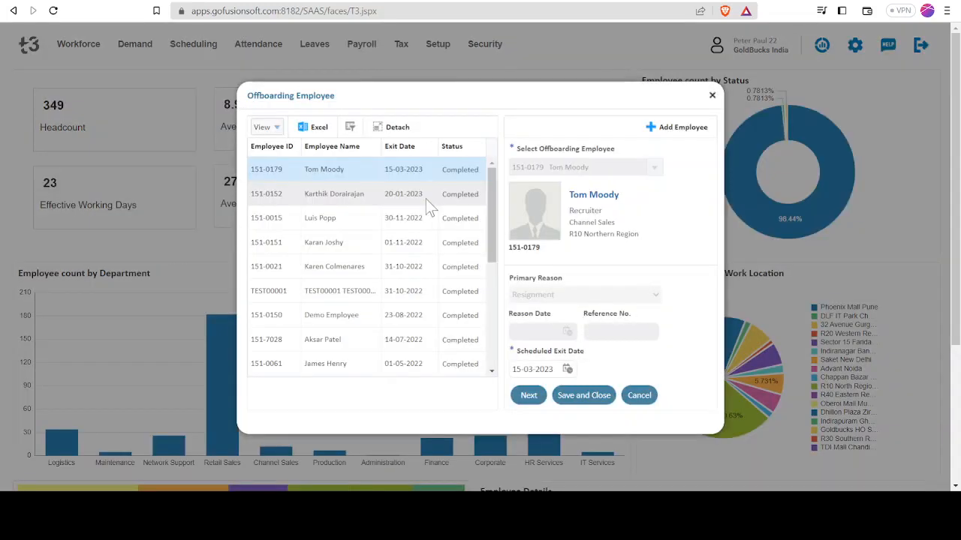
Try adding an offboarding record for a Northern Region Retail Sales barista with scheduled exit date 12-06-2023, and cancel it at the handover details
click(655, 129)
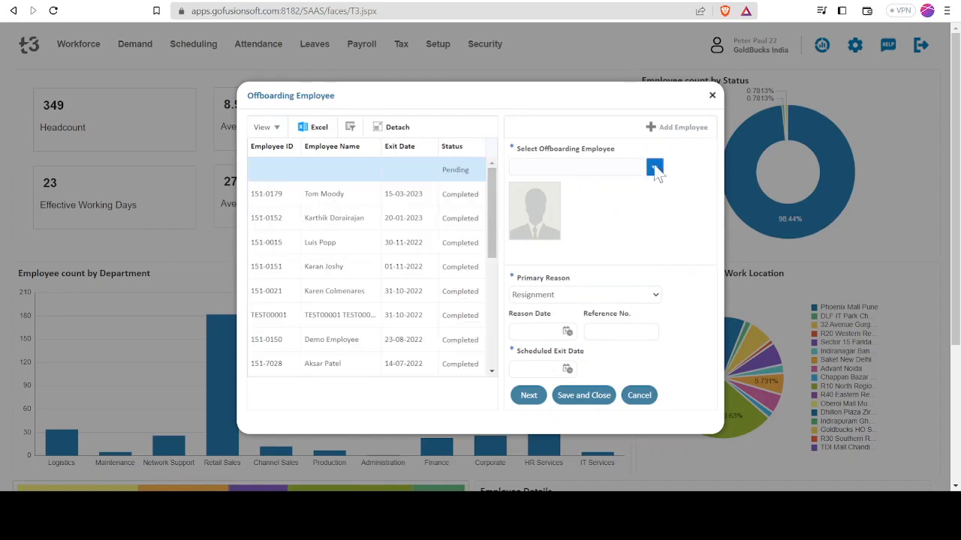
click(654, 166)
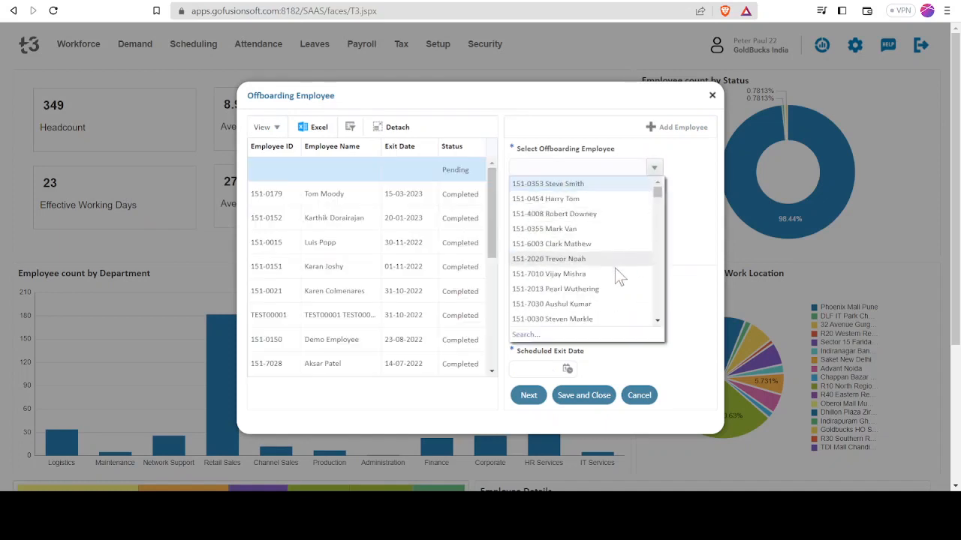
click(582, 303)
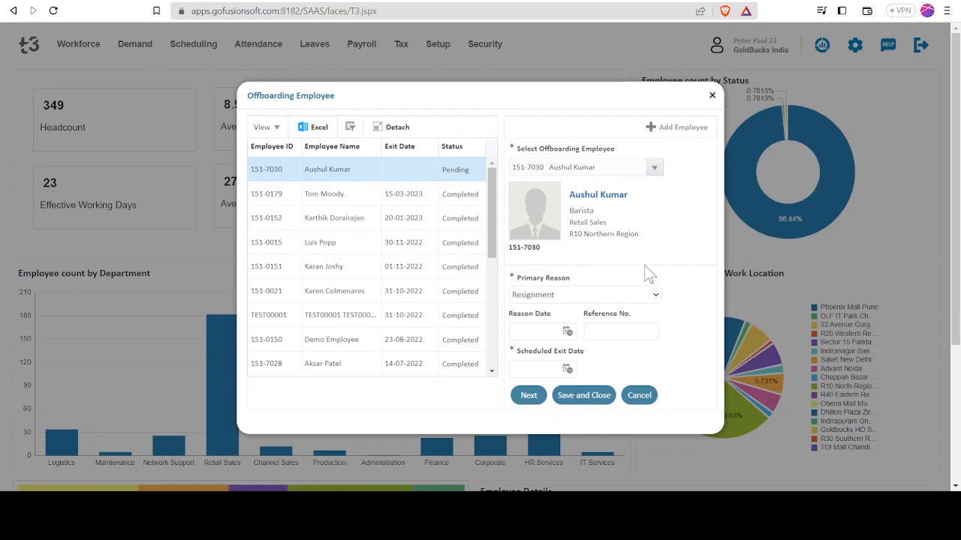
click(542, 331)
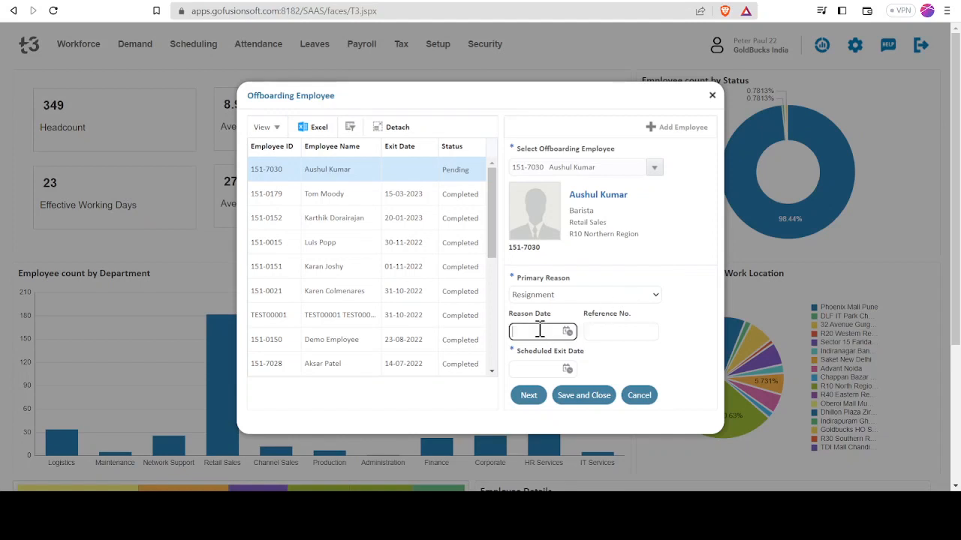
click(568, 371)
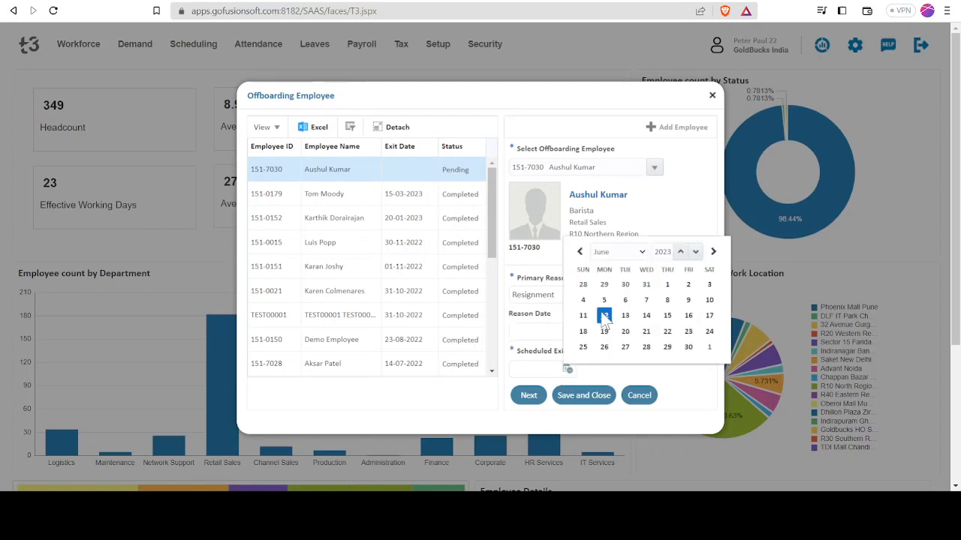
click(603, 316)
click(535, 398)
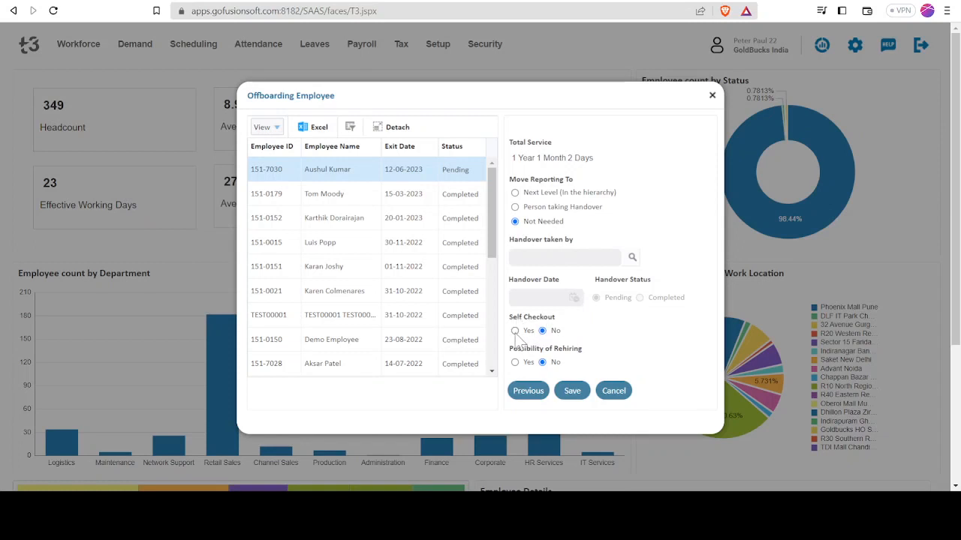
click(613, 390)
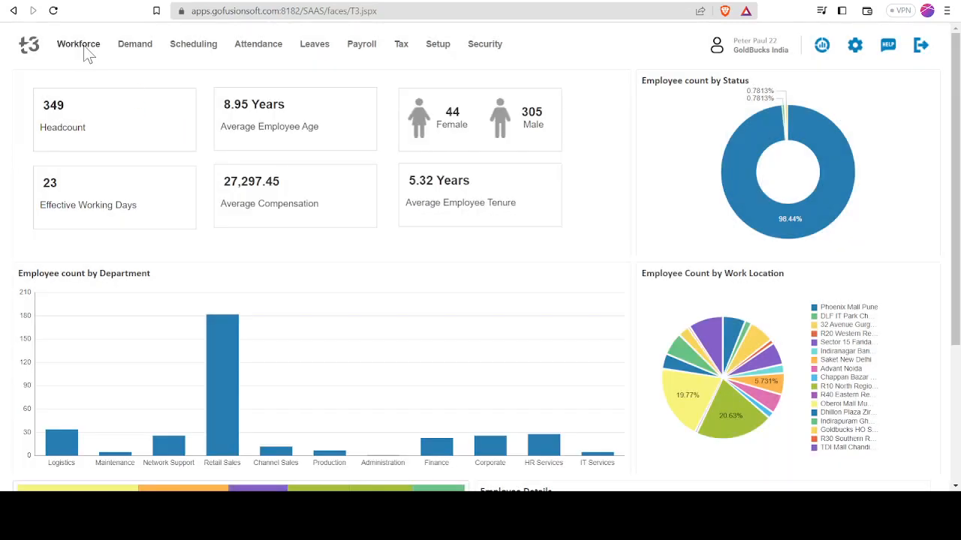
Review the retail network of R10 Northern Region in Business Operation, and open the Daily Wagers list
click(87, 48)
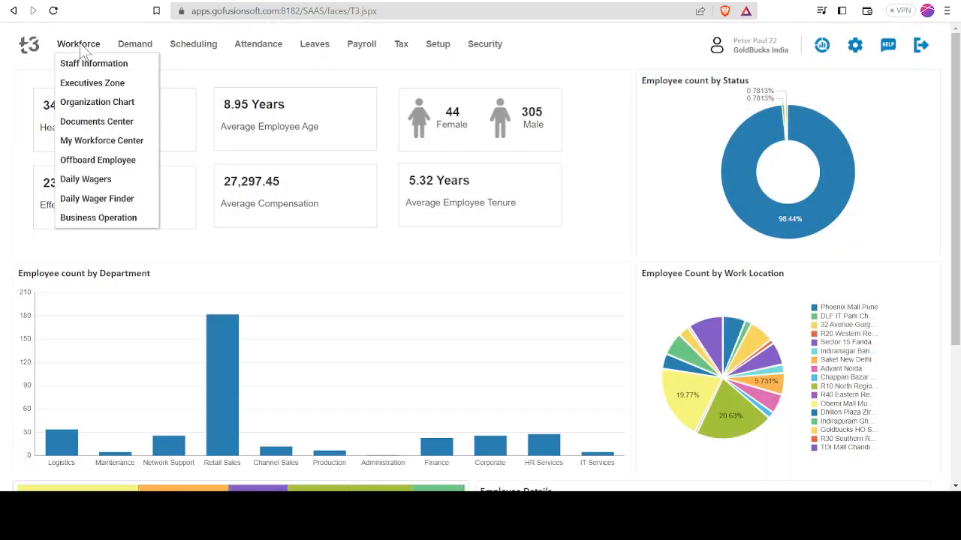
click(103, 219)
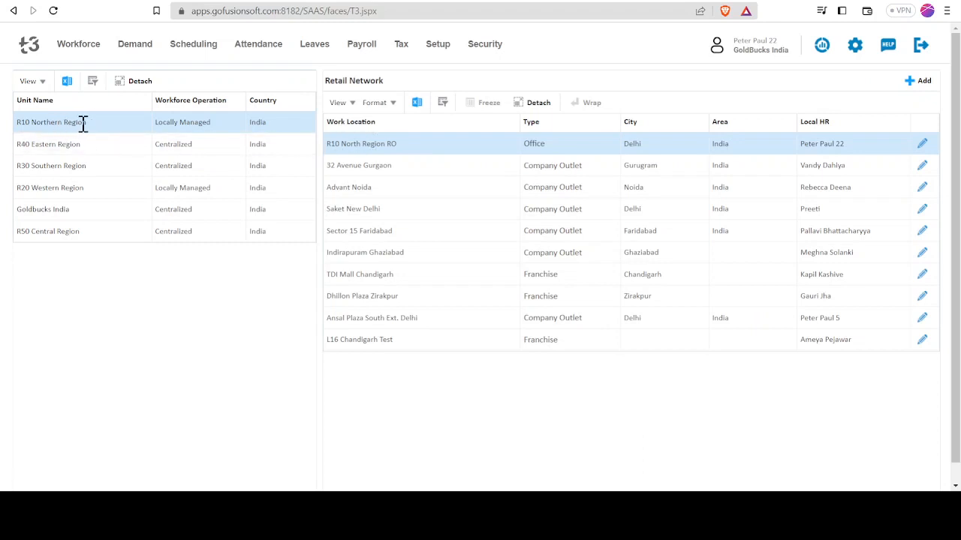
click(76, 47)
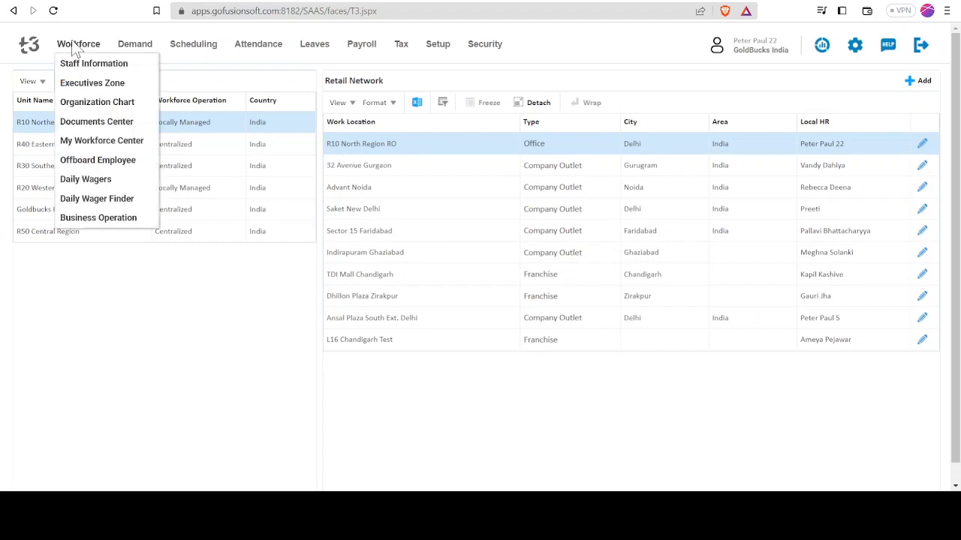
click(92, 178)
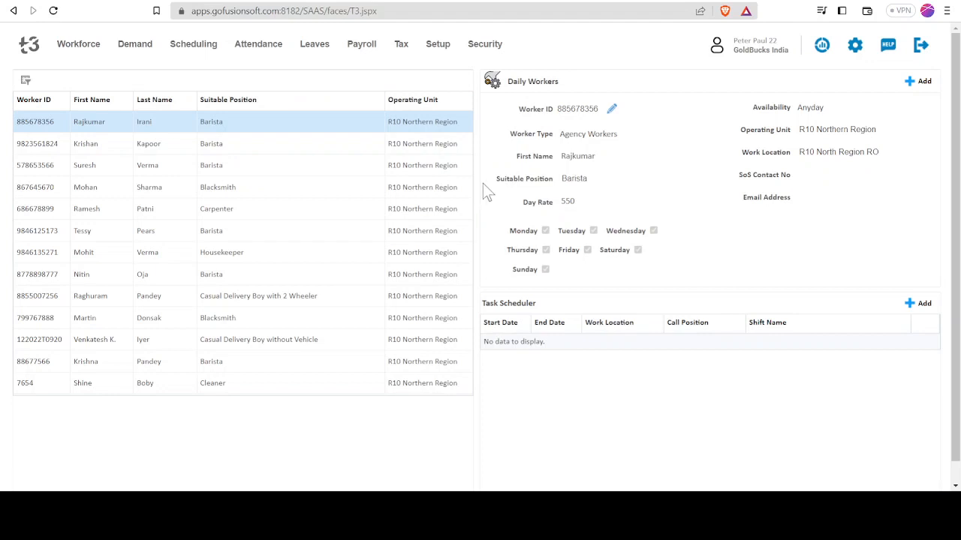
Start a new daily worker record with worker type Agency Workers and agency Sai Supplier
click(913, 78)
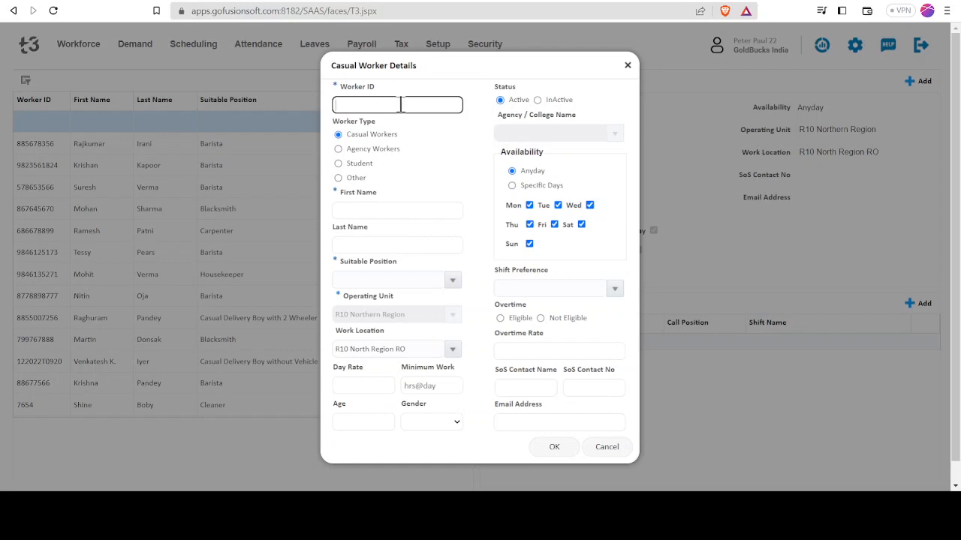
click(370, 153)
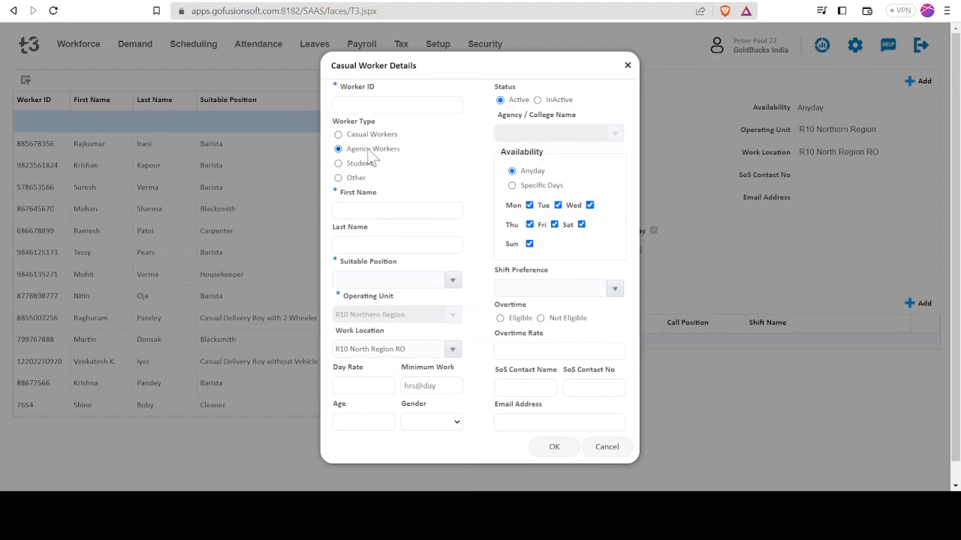
click(614, 135)
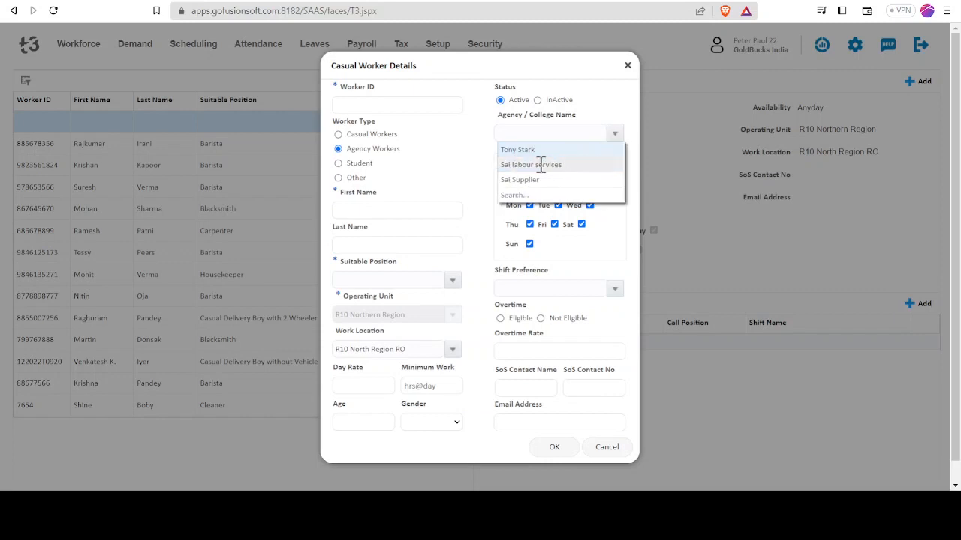
click(524, 180)
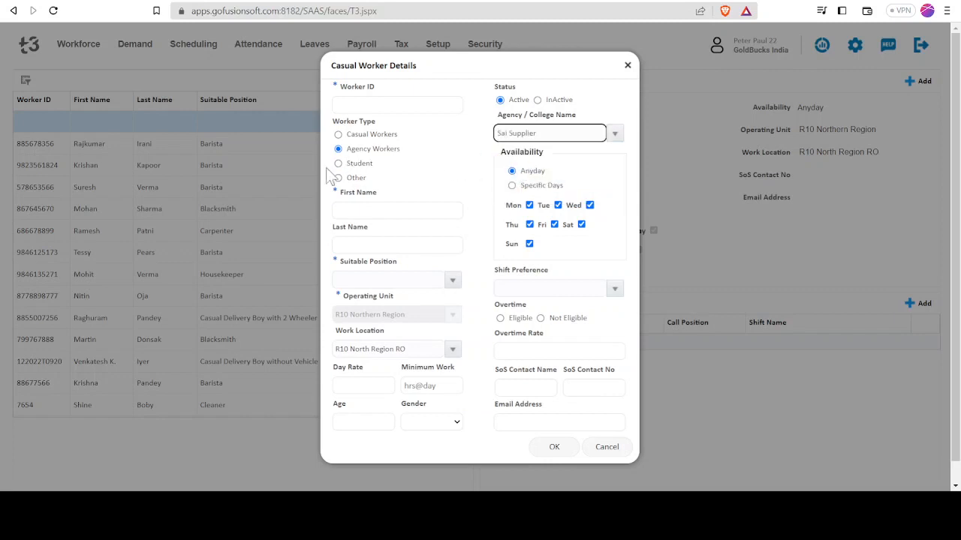
Set the new worker's suitable position to Accountant, check the shift preference options, and cancel the record
click(383, 209)
click(386, 245)
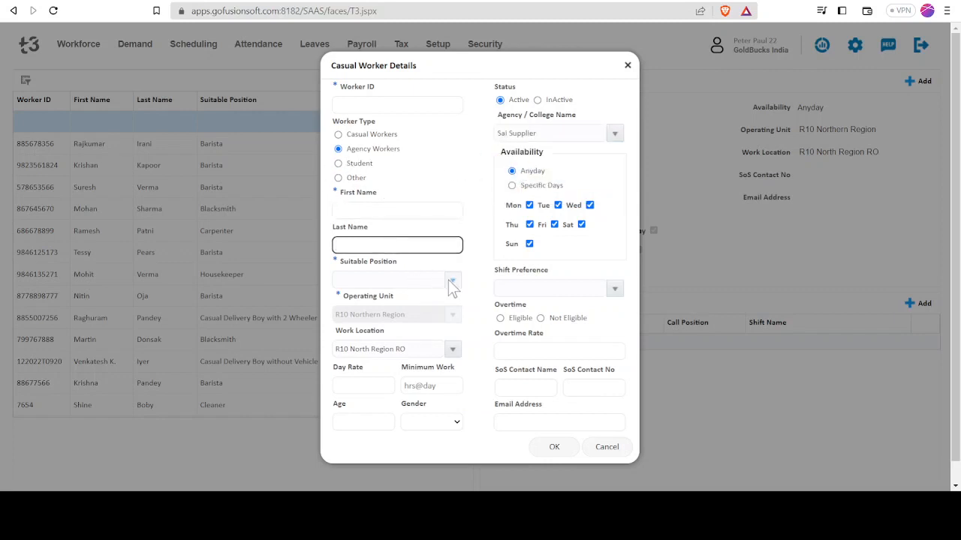
click(451, 280)
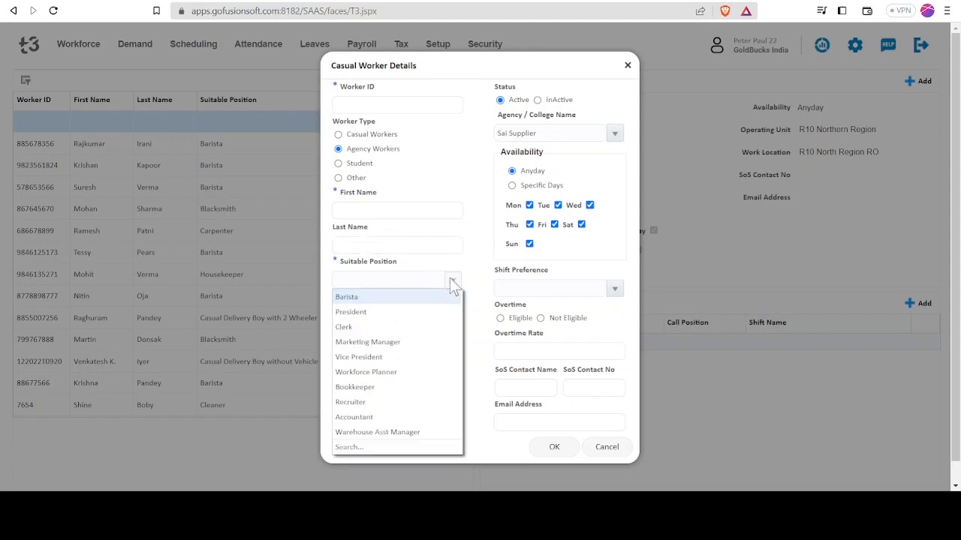
click(385, 415)
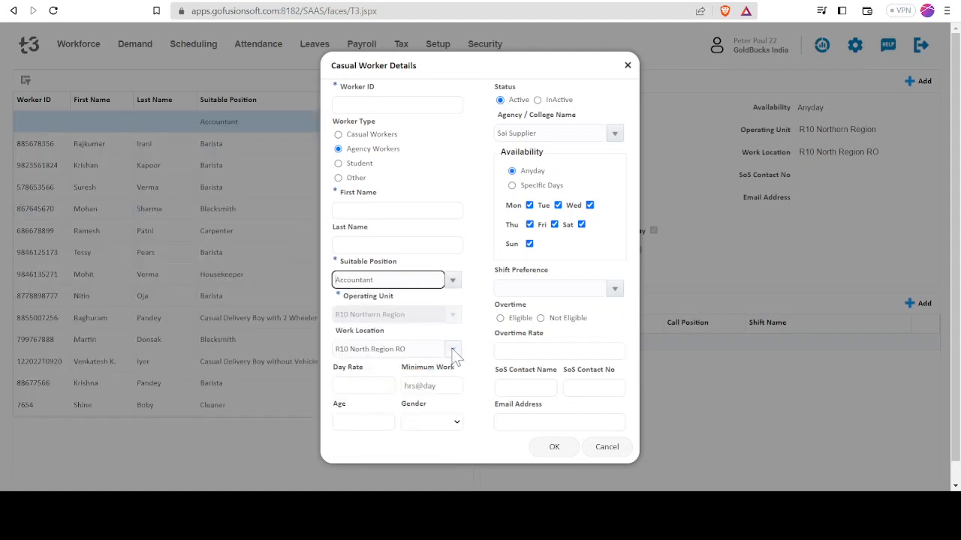
click(359, 386)
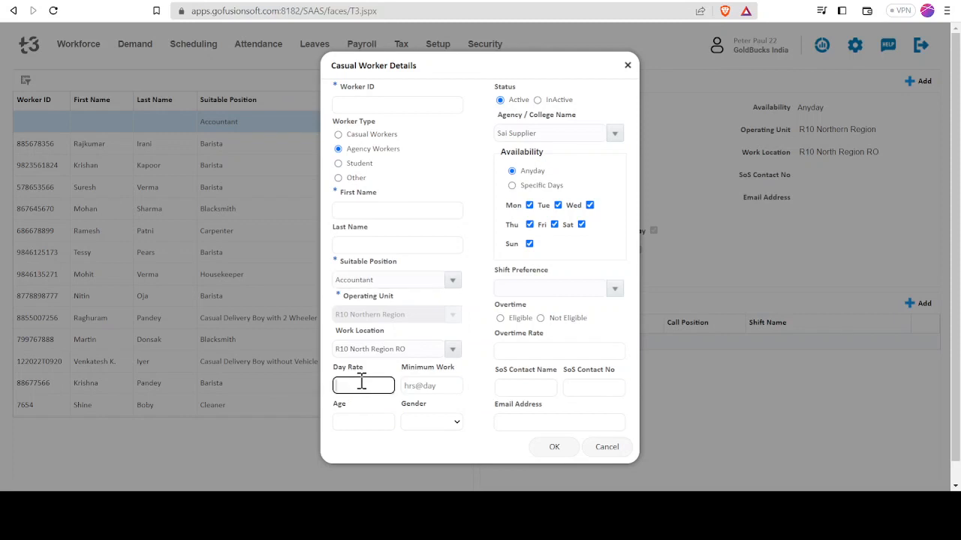
click(362, 422)
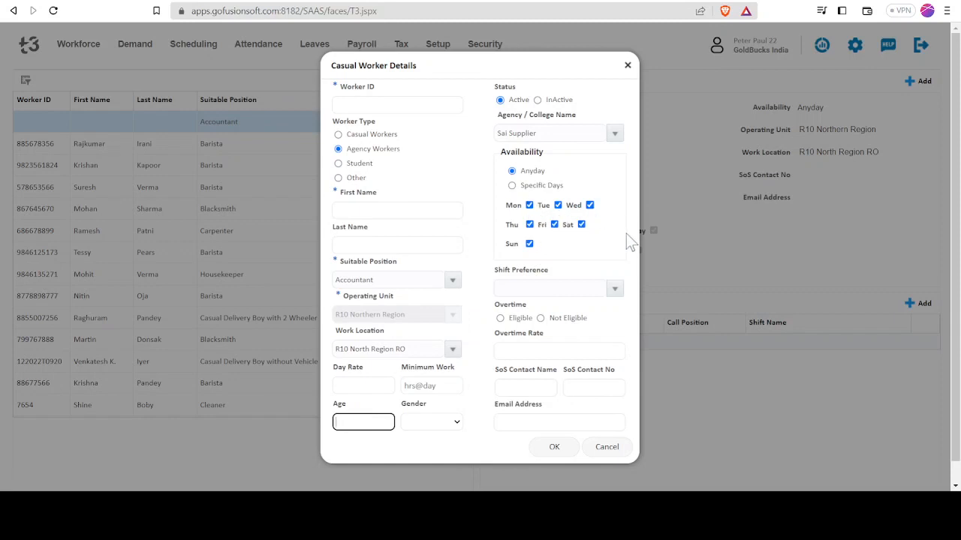
click(617, 291)
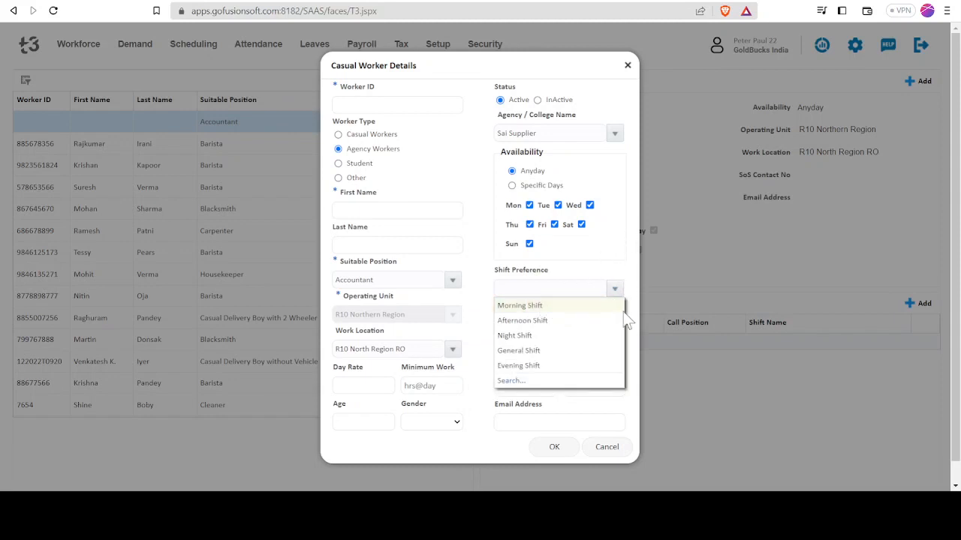
click(608, 448)
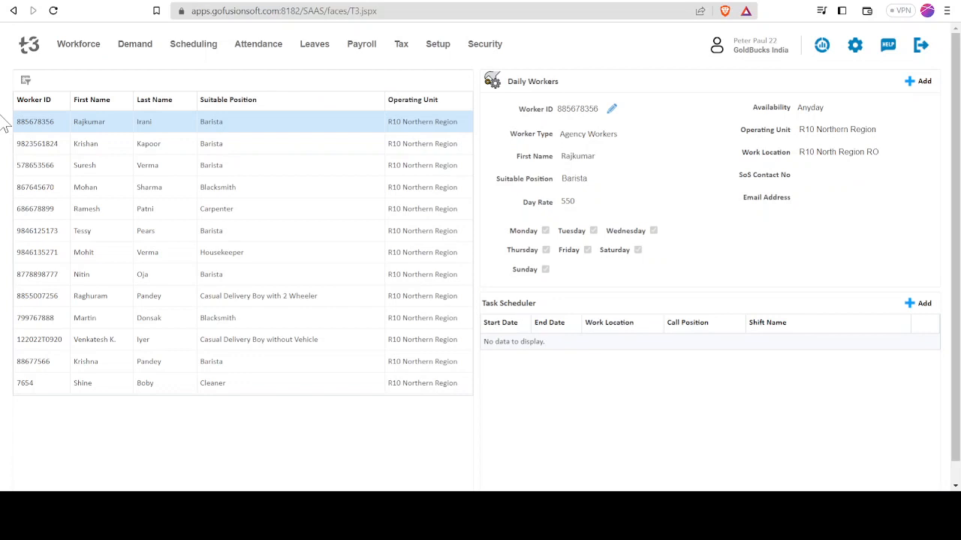
click(82, 50)
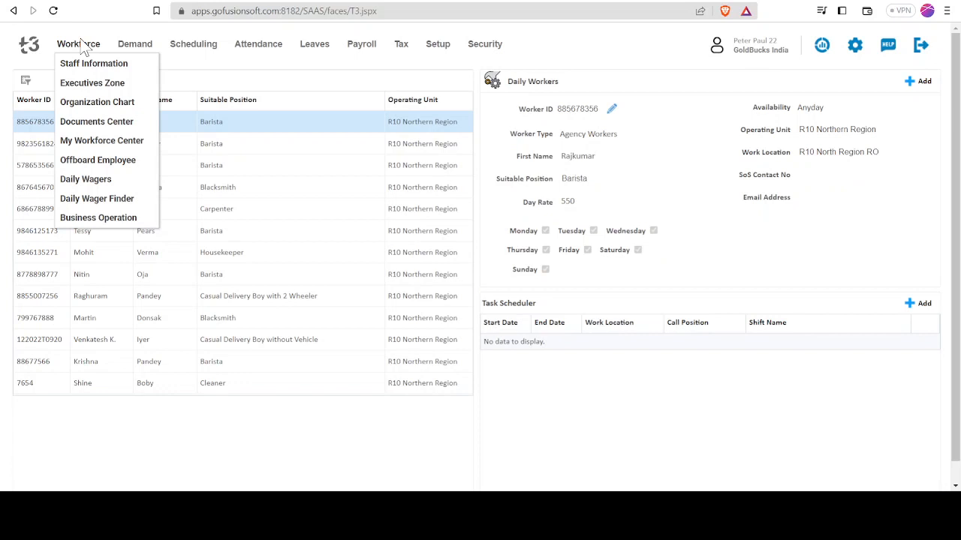
key(Tab)
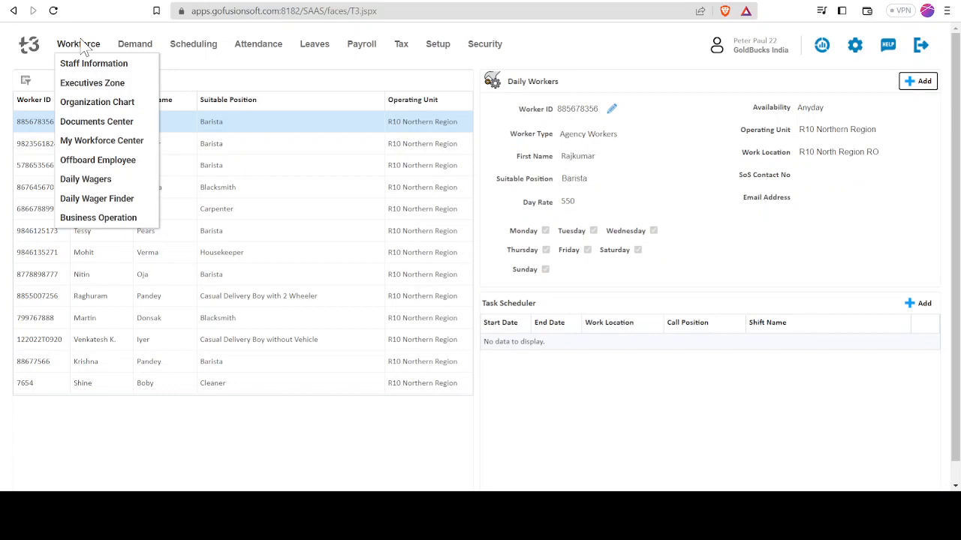